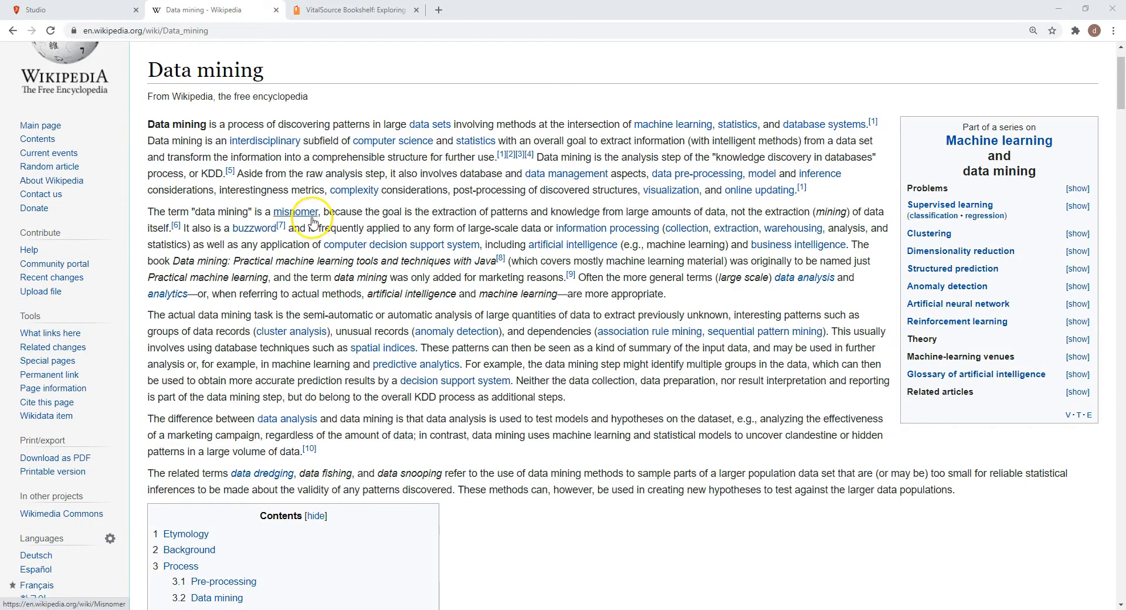
Step: Read the introduction of the Wikipedia article on data mining, including how it differs from data analysis
mouse_move(313, 222)
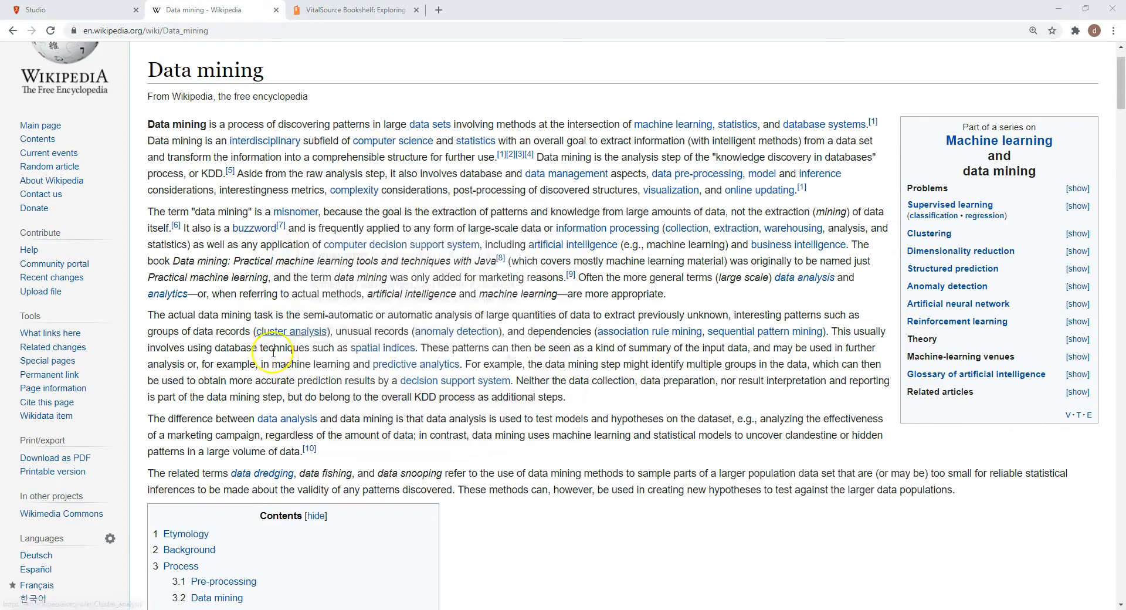
scroll(176, 305, "down", 2)
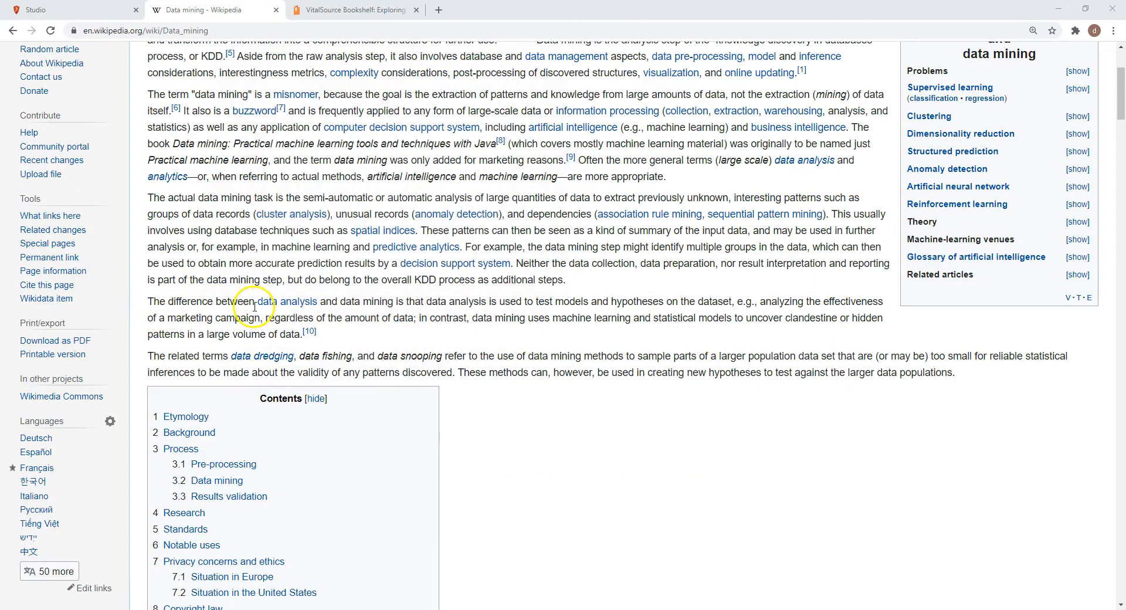
mouse_move(301, 305)
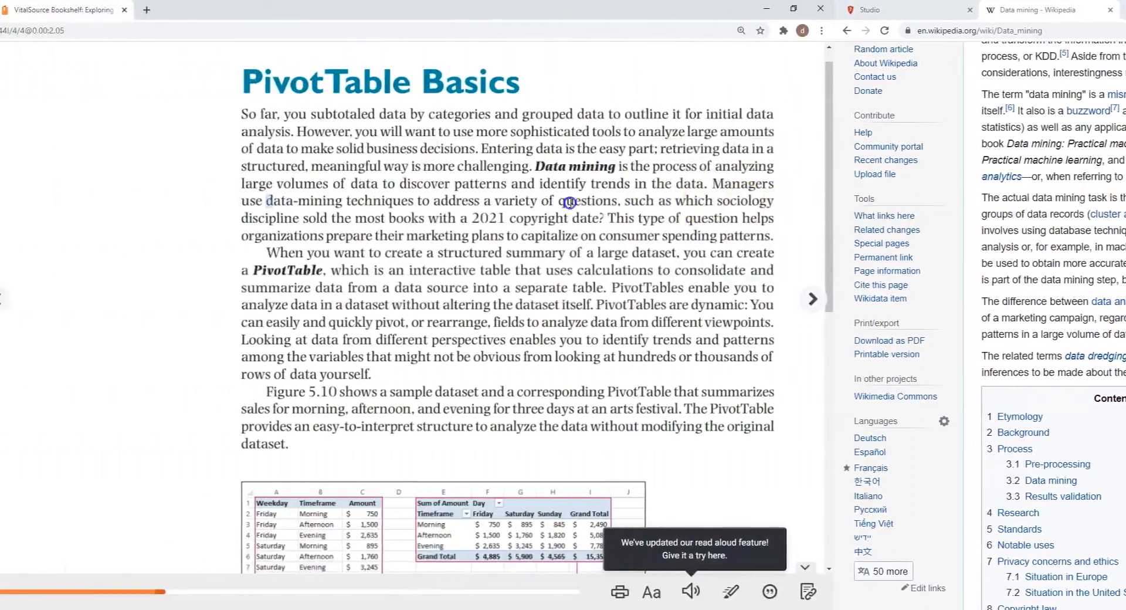
Step: Switch to the VitalSource Bookshelf textbook and read the PivotTable Basics section, marking the passages on data mining, PivotTable definition and dynamic fields
left_click_drag(569, 201, 413, 202)
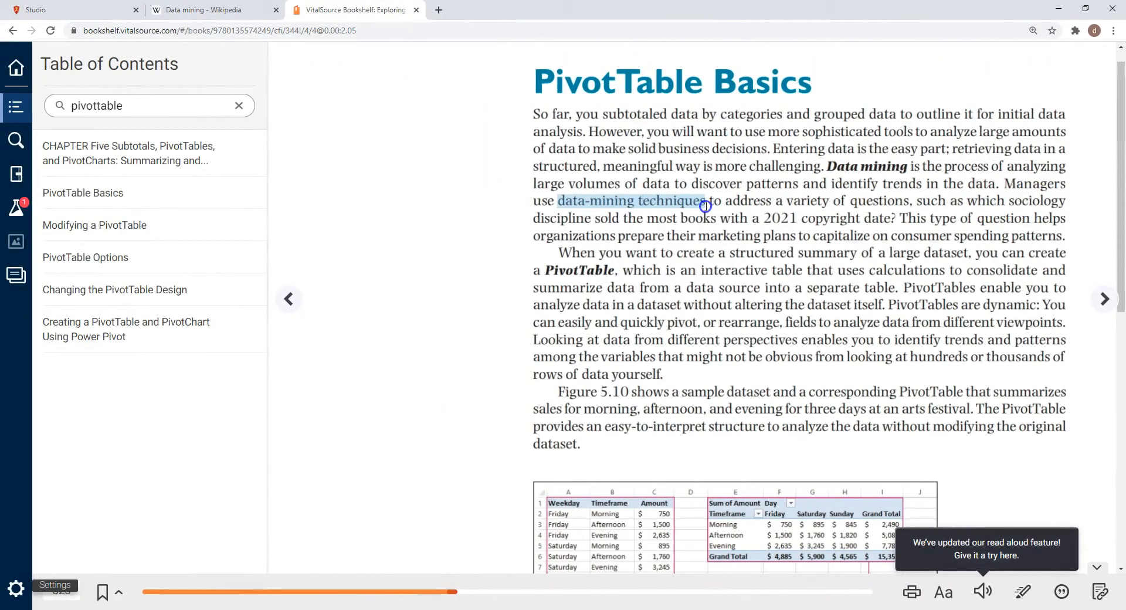
left_click_drag(705, 206, 885, 220)
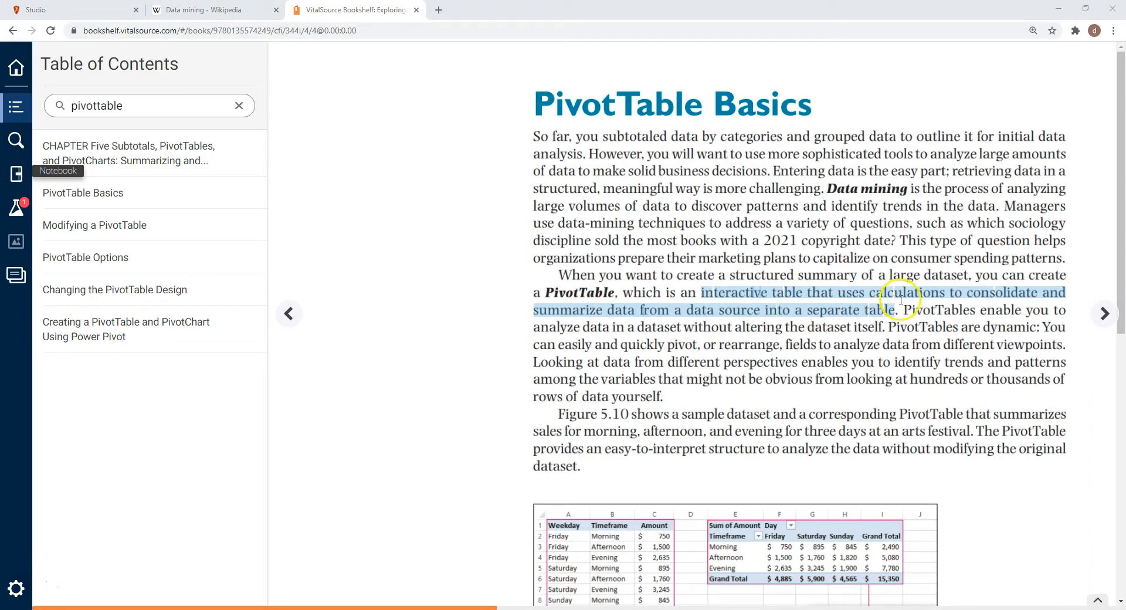
scroll(925, 441, "down", 2)
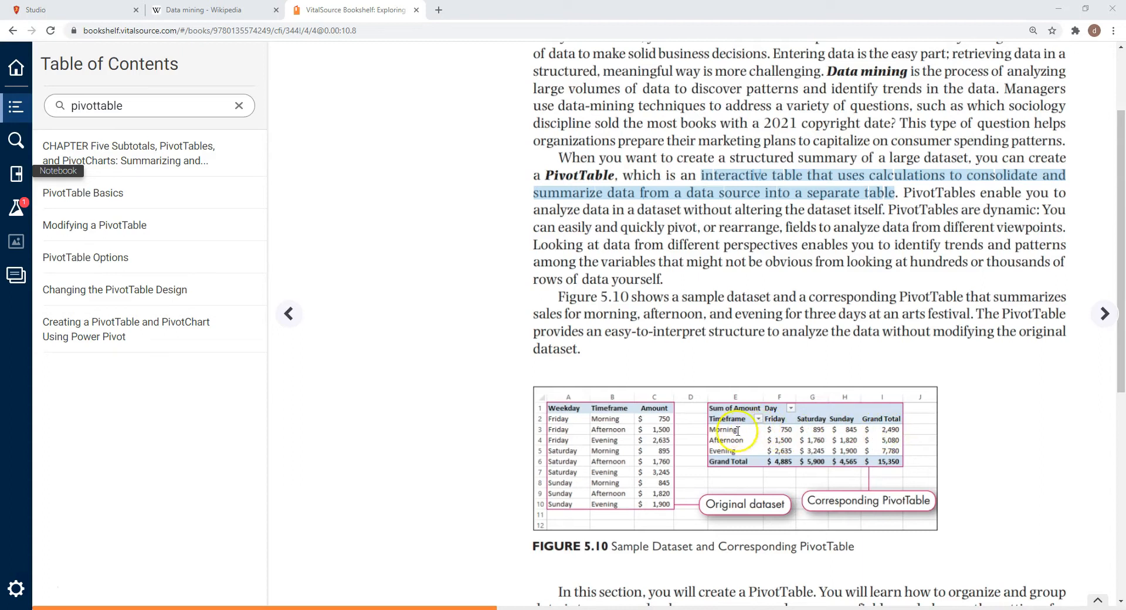
scroll(787, 431, "down", 1)
mouse_move(888, 151)
left_mouse_down()
mouse_move(844, 169)
mouse_move(1065, 173)
left_mouse_up()
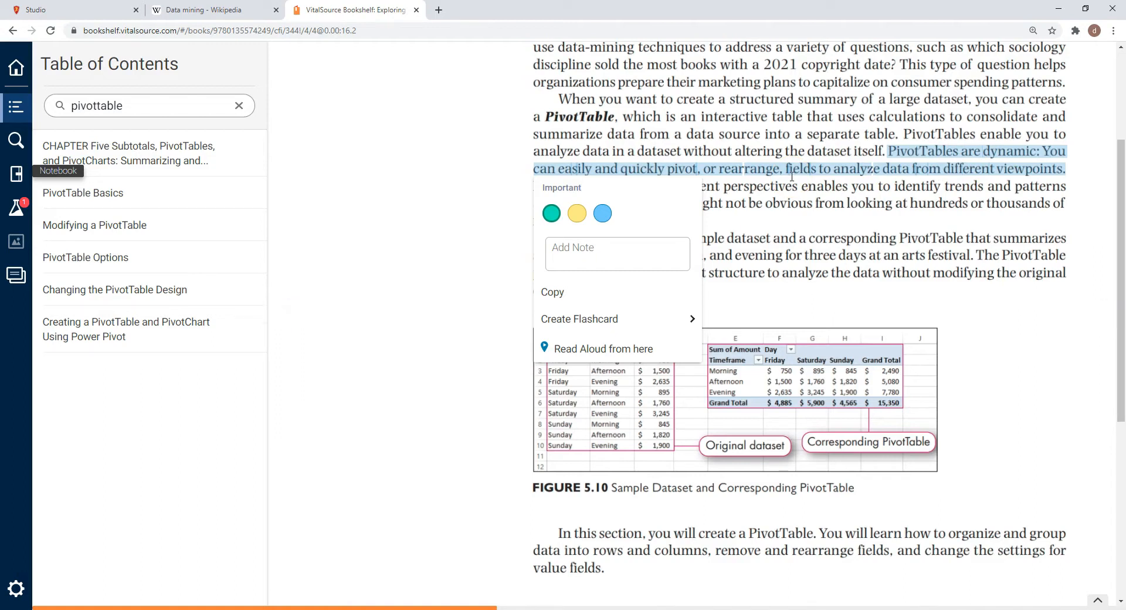
scroll(599, 319, "down", 6)
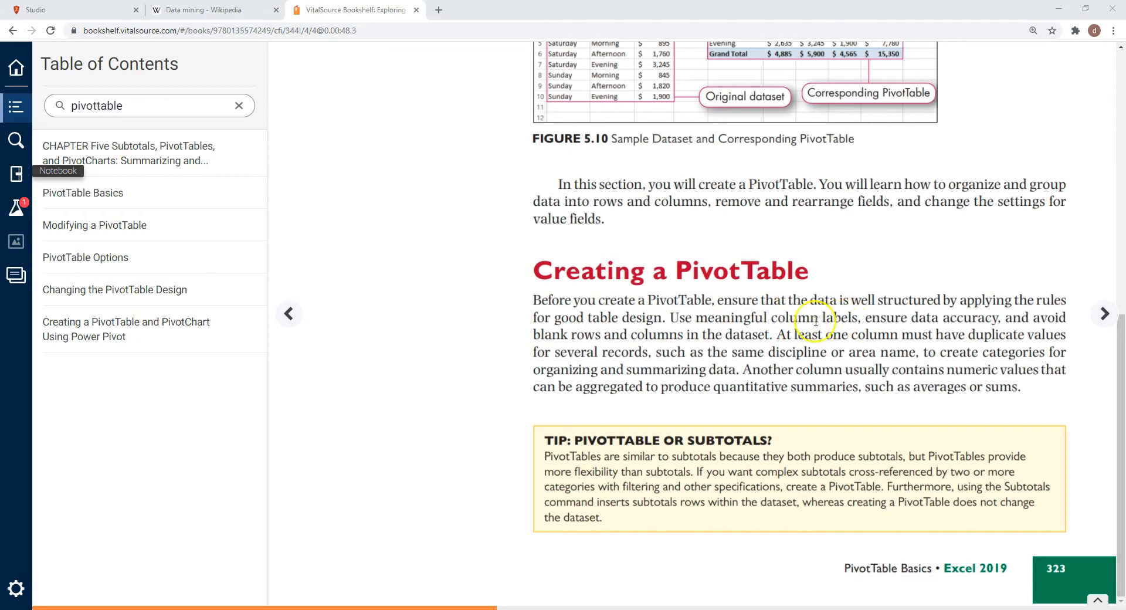
Step: Read the "Creating a PivotTable" section, marking the advice on column labels, data accuracy and blank rows and columns
left_click_drag(778, 318, 991, 321)
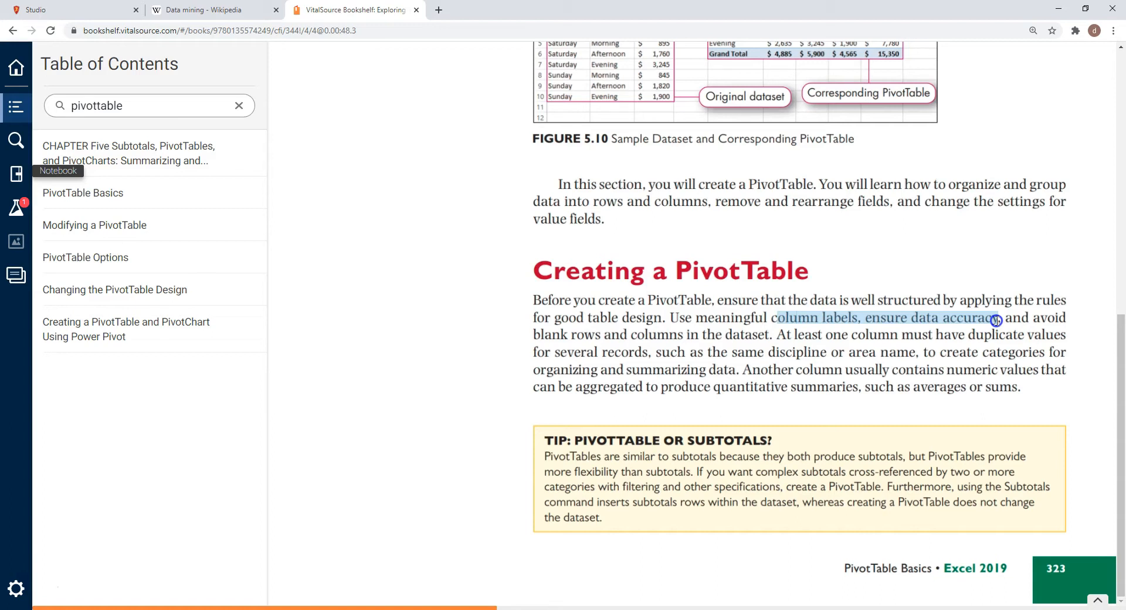
left_click_drag(996, 320, 763, 333)
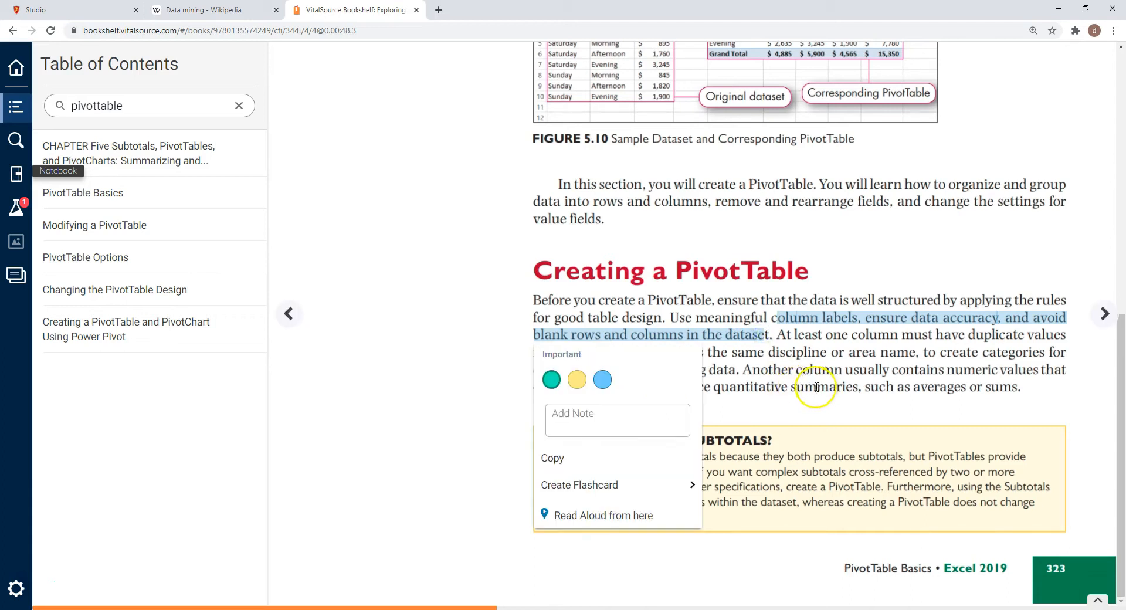
scroll(757, 346, "up", 2)
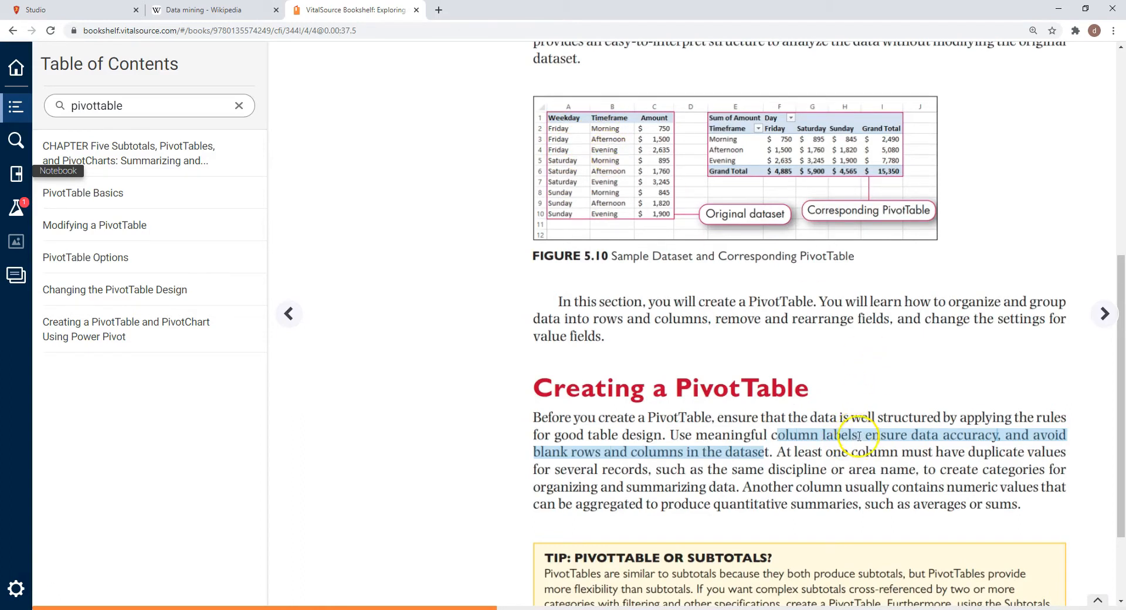
scroll(855, 420, "down", 1)
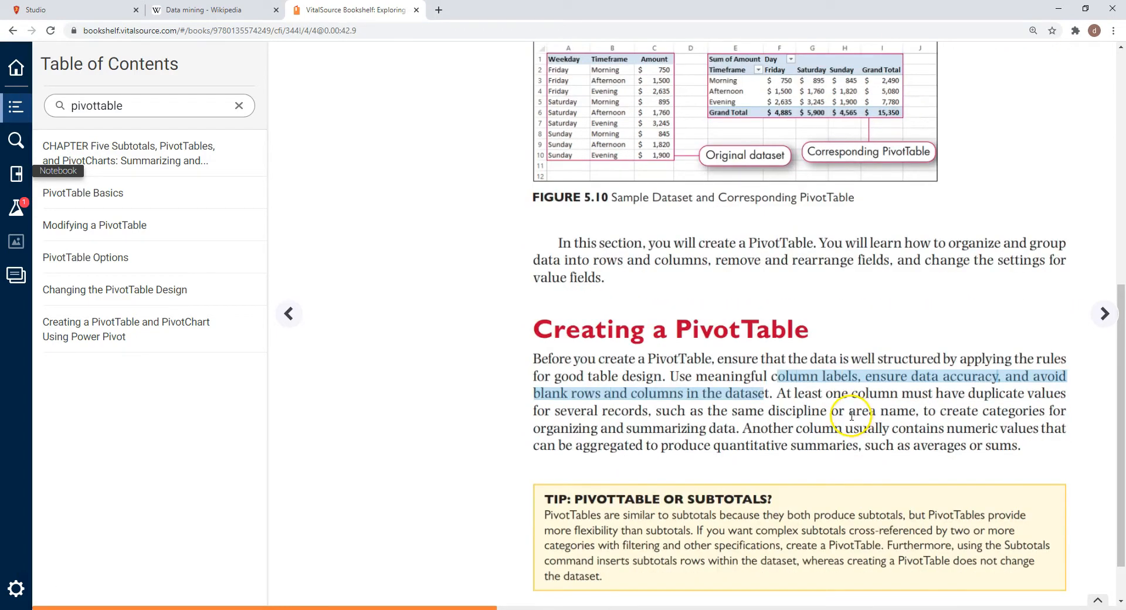
scroll(851, 416, "down", 1)
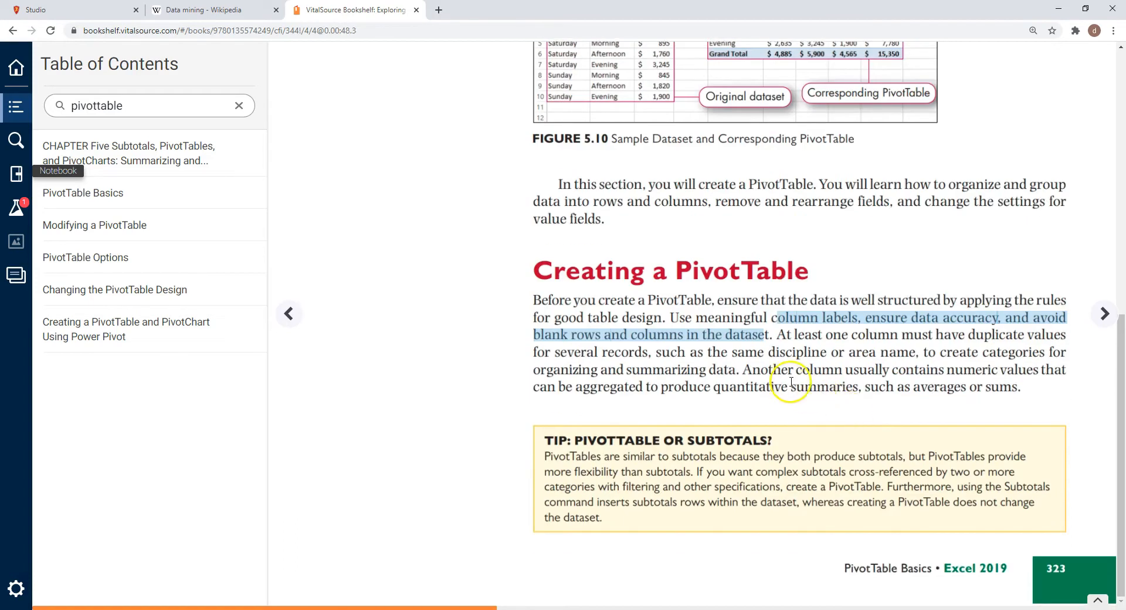
scroll(786, 378, "up", 1)
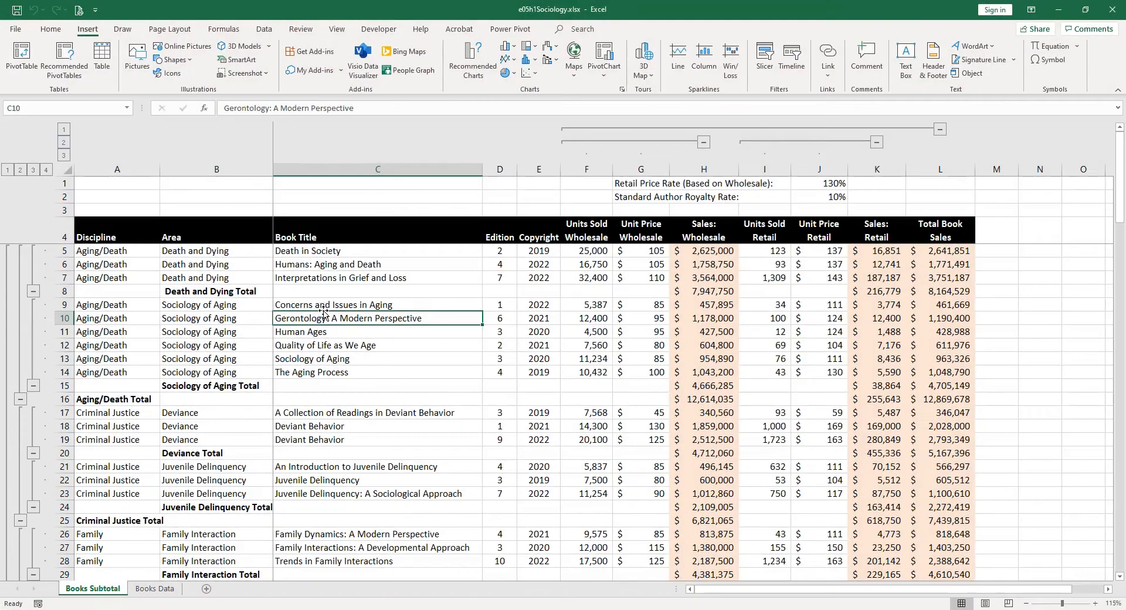
Step: Switch to Excel and try recommended PivotTables on the Books Subtotal sheet, and open them for the dataset on the Books Data sheet
left_click(62, 67)
left_click(569, 344)
left_click(145, 590)
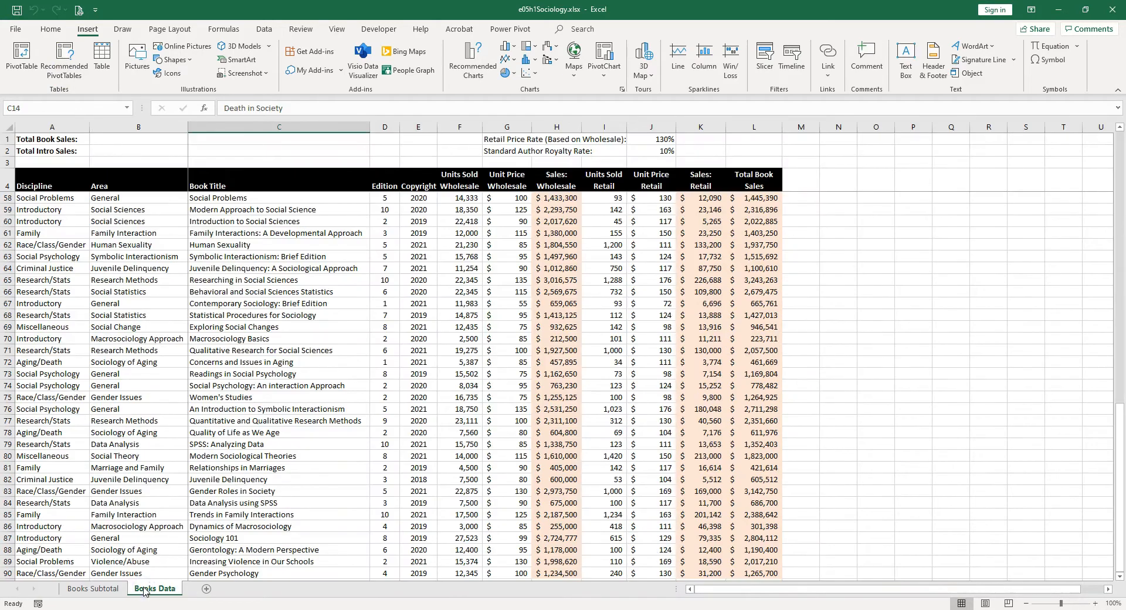
left_click(68, 58)
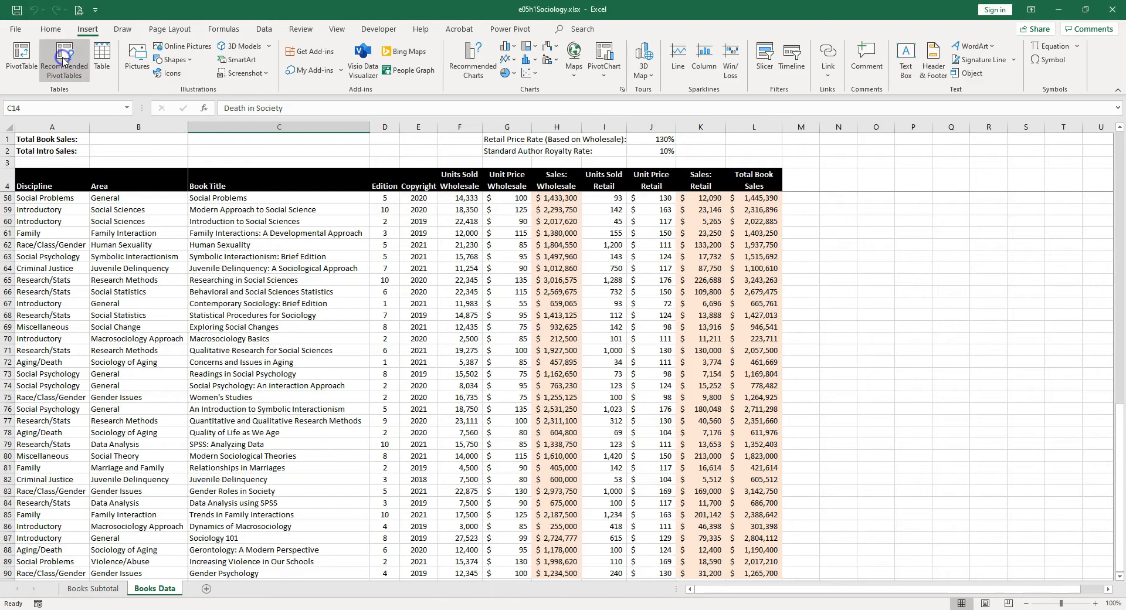
left_click(237, 271)
left_click(68, 57)
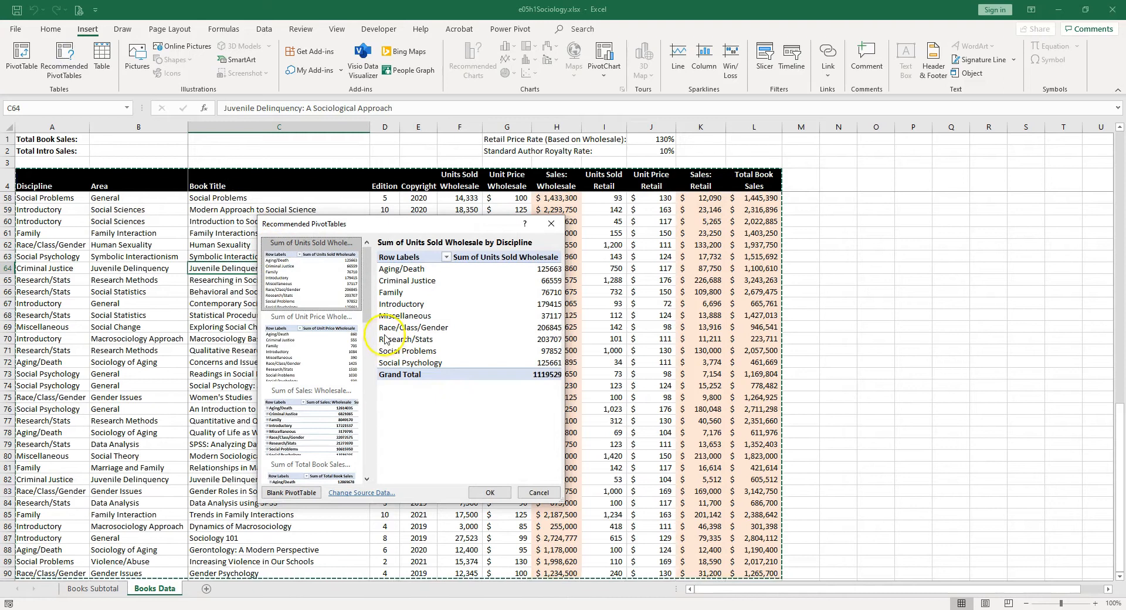
Step: Compare the recommended layouts and insert the PivotTable "Sum of Total Book Sales by Discipline (+)"
left_click(313, 352)
left_click(314, 427)
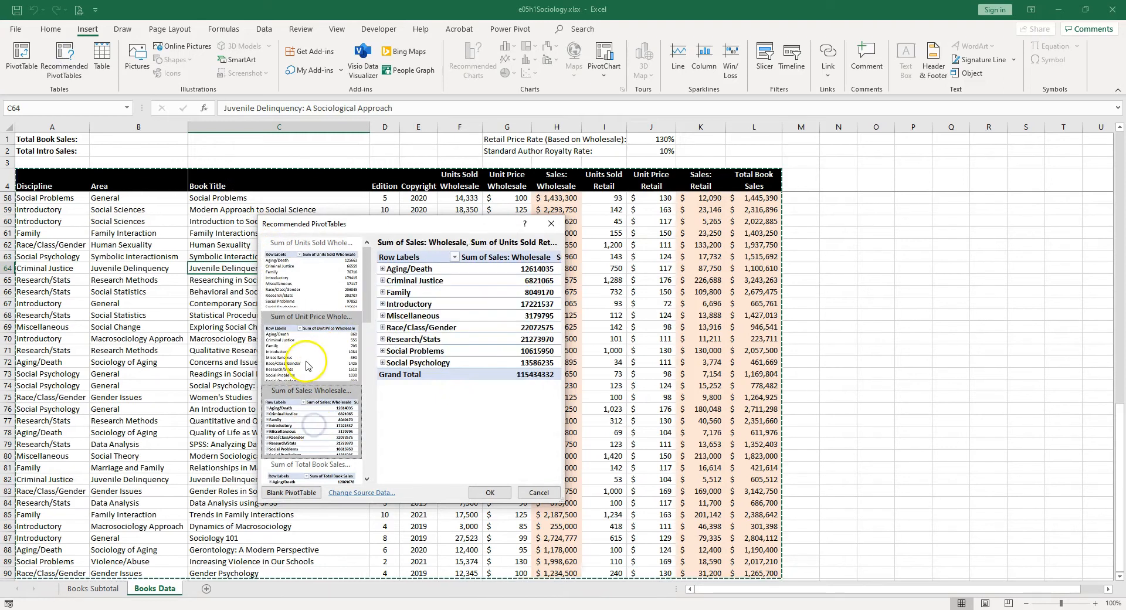
scroll(311, 381, "down", 3)
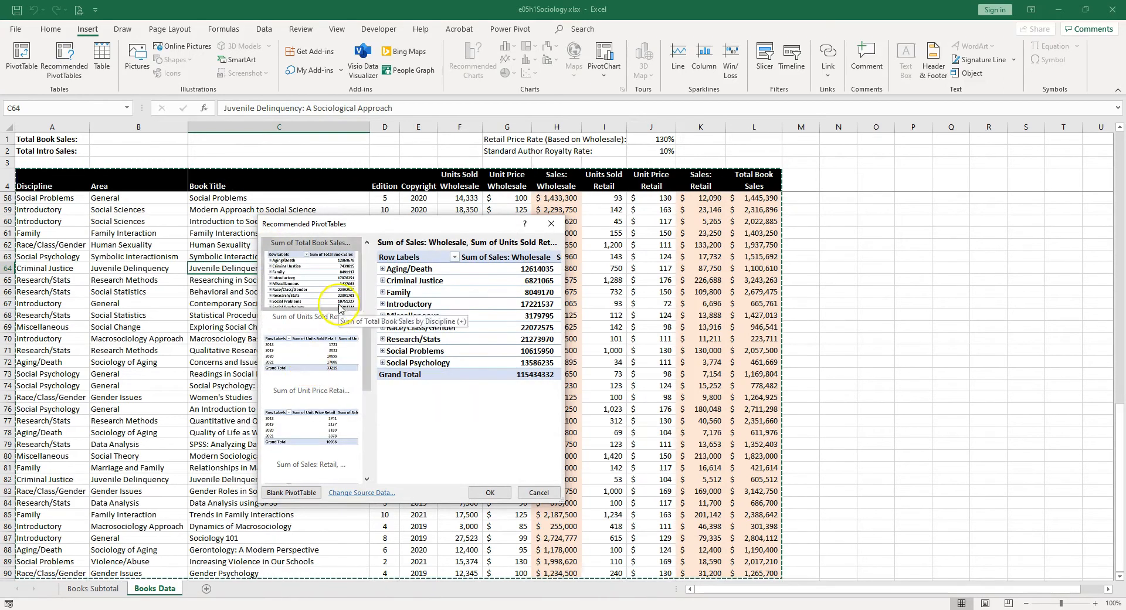
left_click_drag(369, 345, 374, 281)
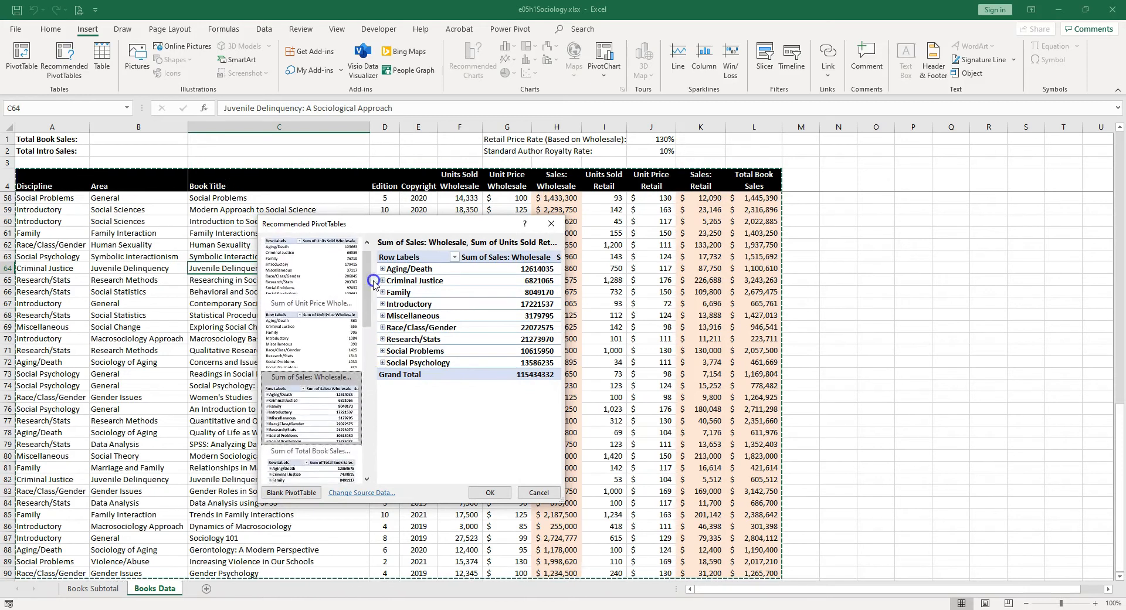
left_click(308, 464)
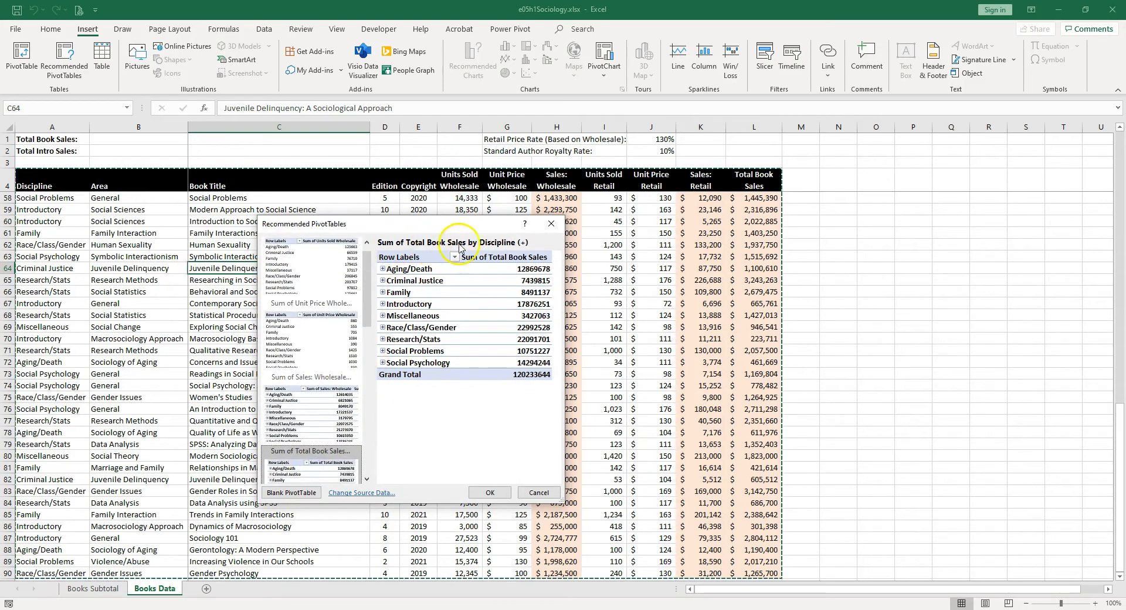
left_click(490, 493)
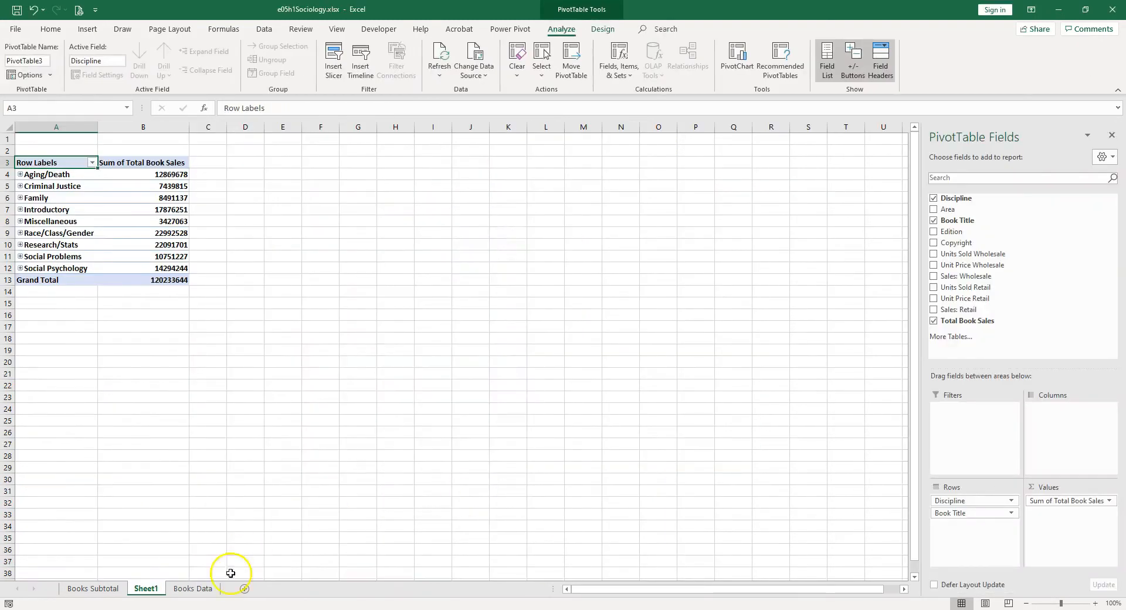
Step: Move the new PivotTable sheet after the Books Data sheet and name the PivotTable "Total Book Sales"
double_click(148, 589)
left_click_drag(148, 591, 226, 589)
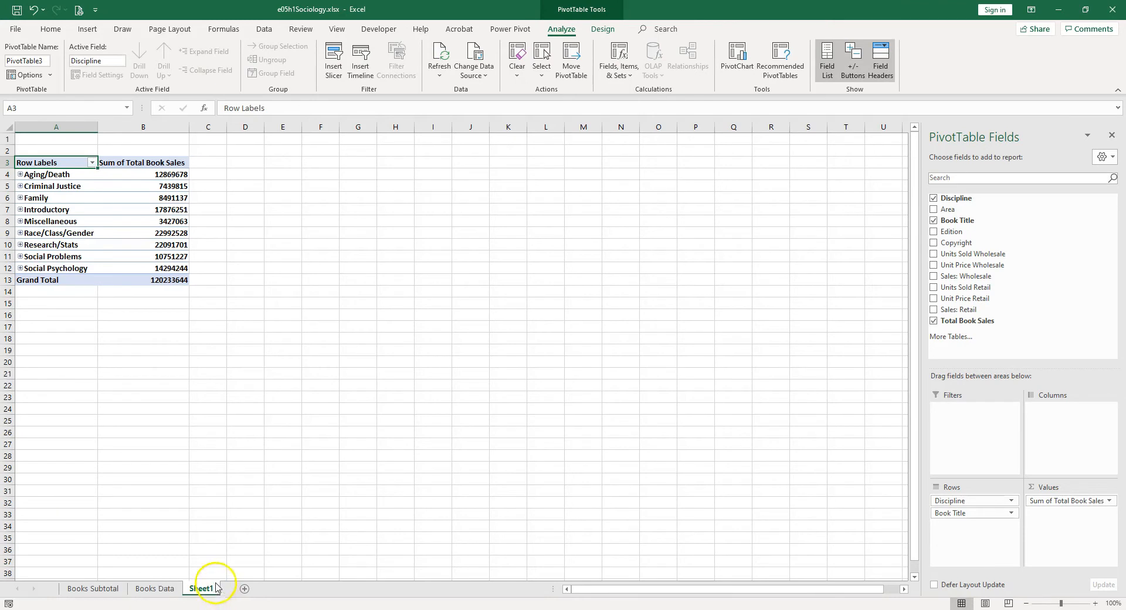
left_click(28, 61)
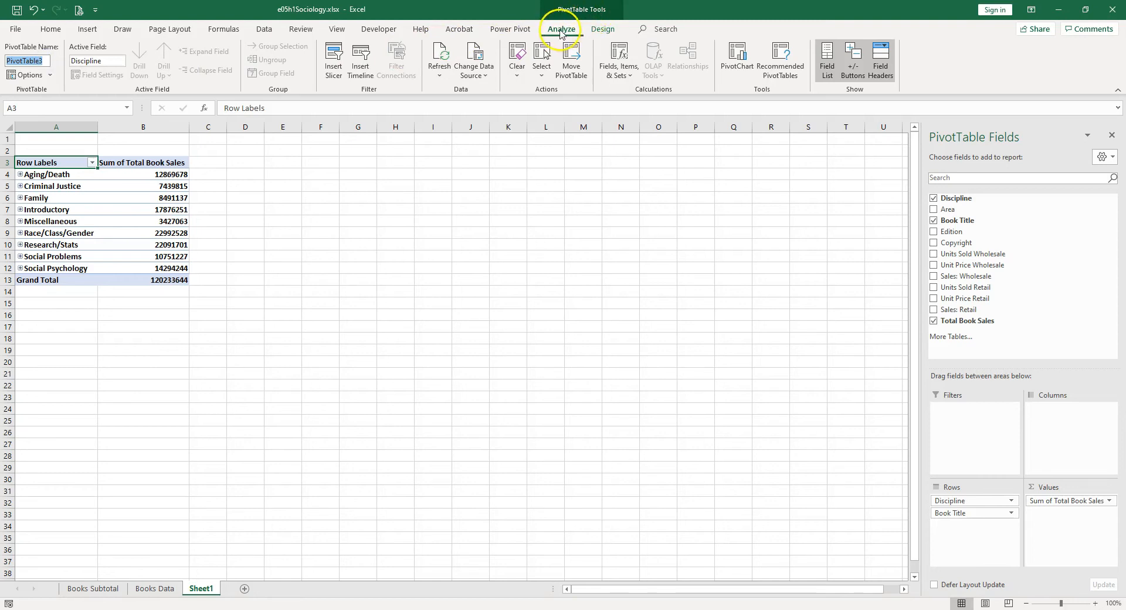
key("BackSpace")
left_click(604, 29)
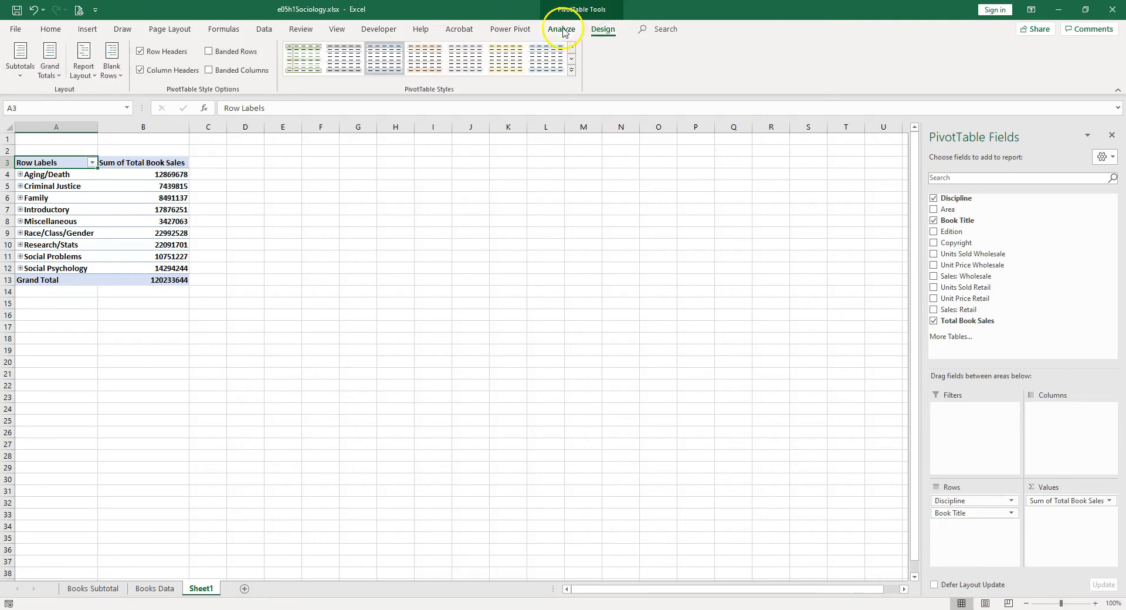
left_click(562, 30)
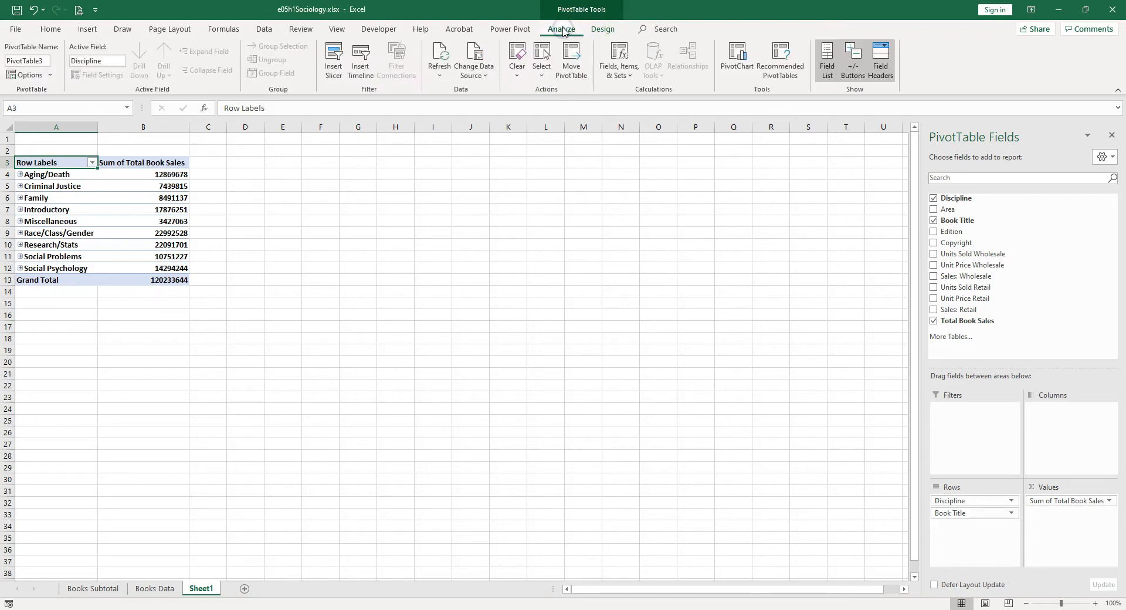
left_click(45, 62)
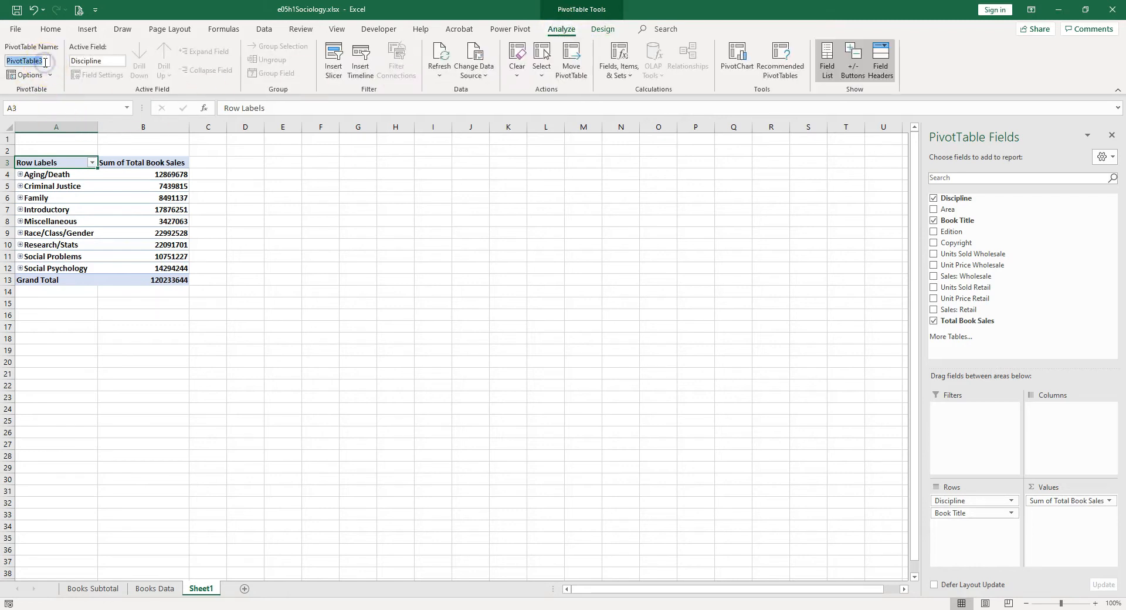
type("Total Book Sal")
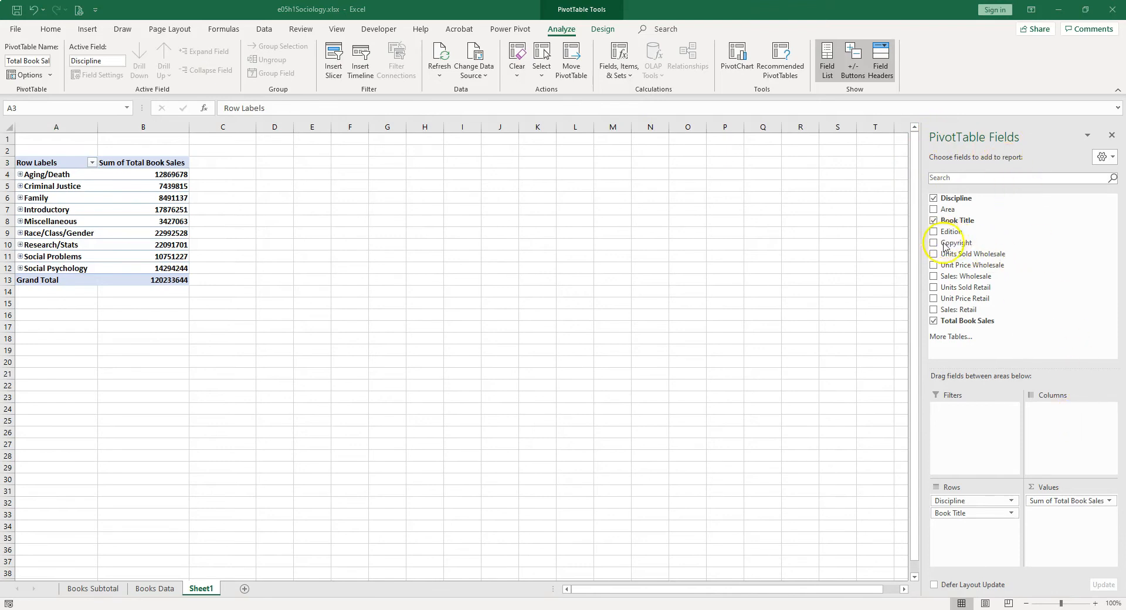
Step: Add the Copyright field to the PivotTable's columns and expand the Aging/Death discipline to its book titles
left_click_drag(944, 242, 1072, 422)
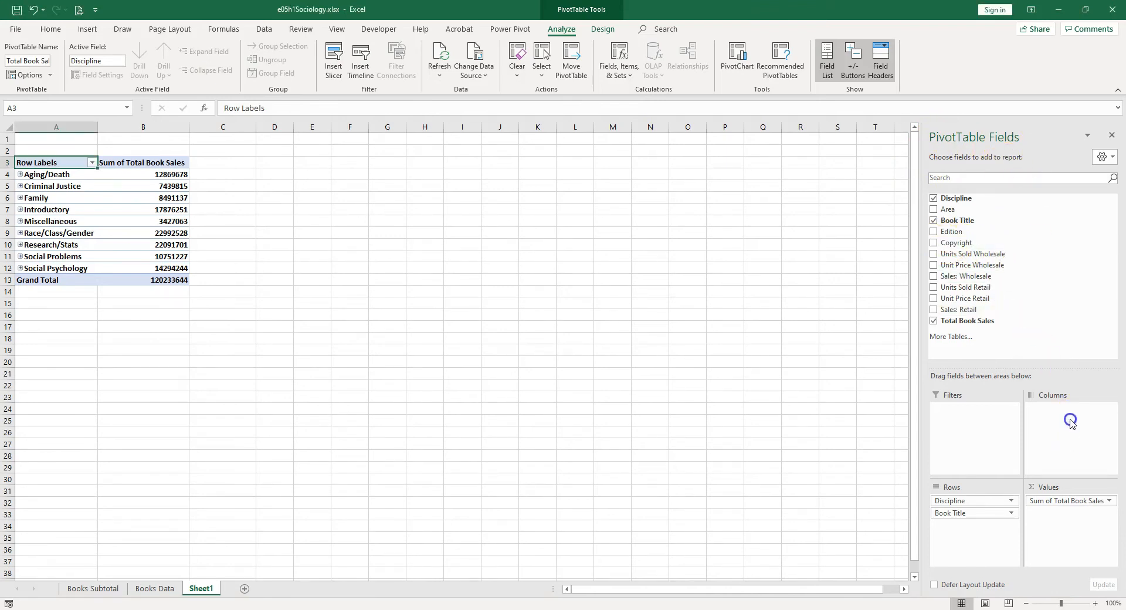
left_click_drag(958, 243, 1060, 433)
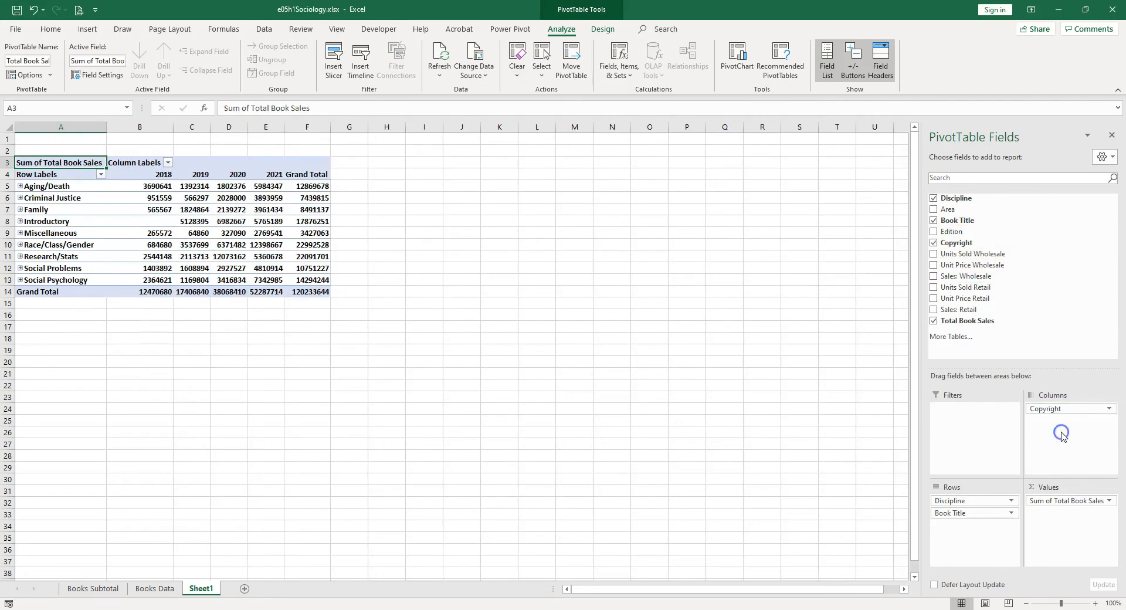
left_click(154, 174)
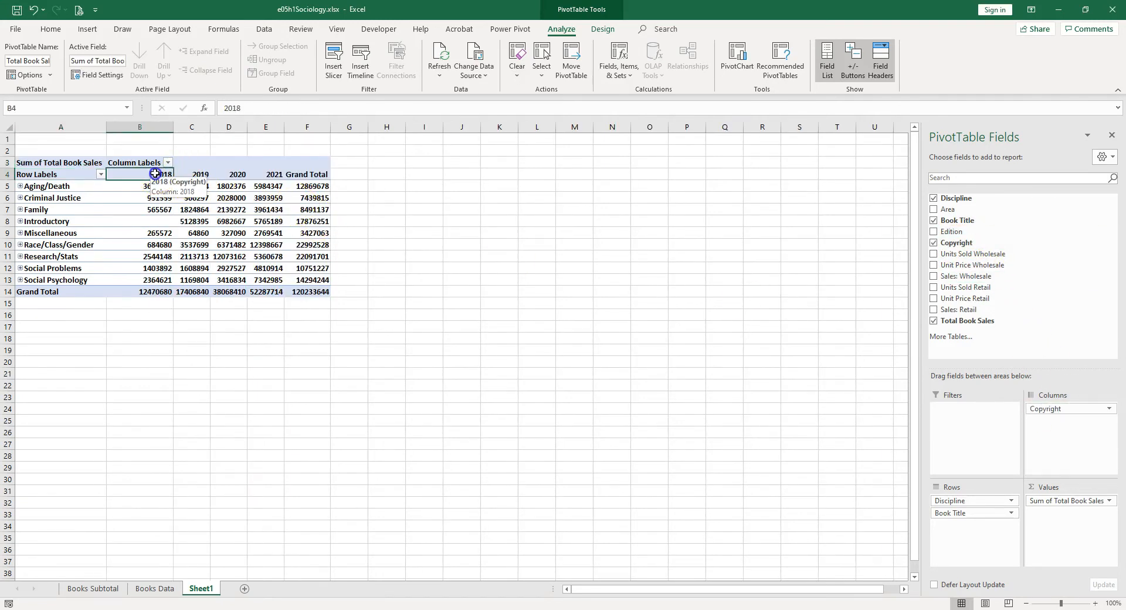
left_click(21, 187)
left_click(21, 187)
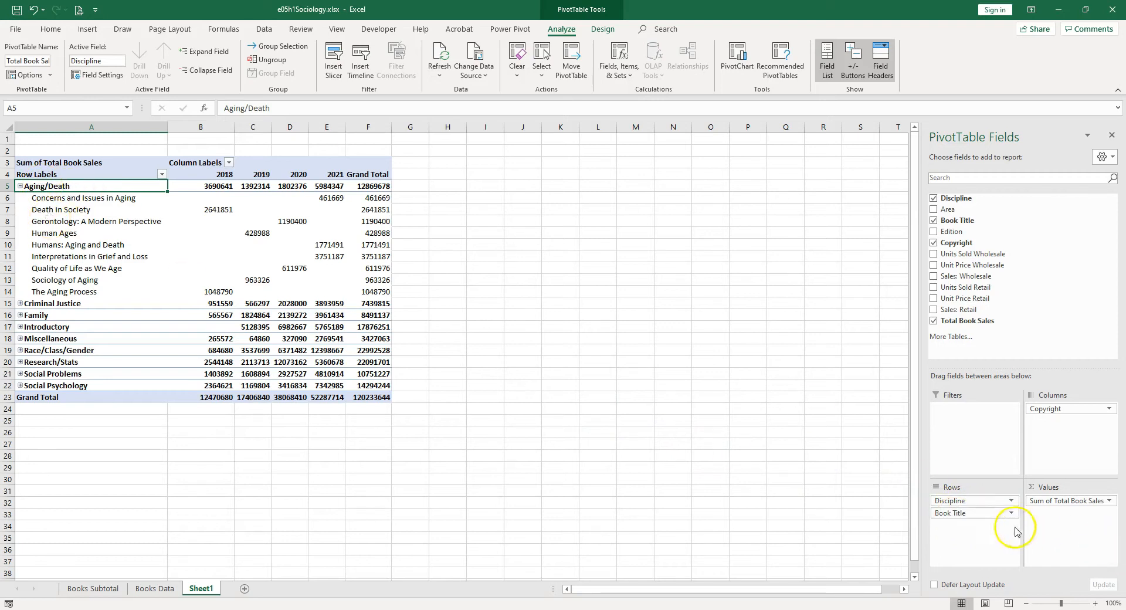
Step: Remove the Book Title field from the PivotTable's rows and undo the removal
left_click_drag(968, 516, 867, 482)
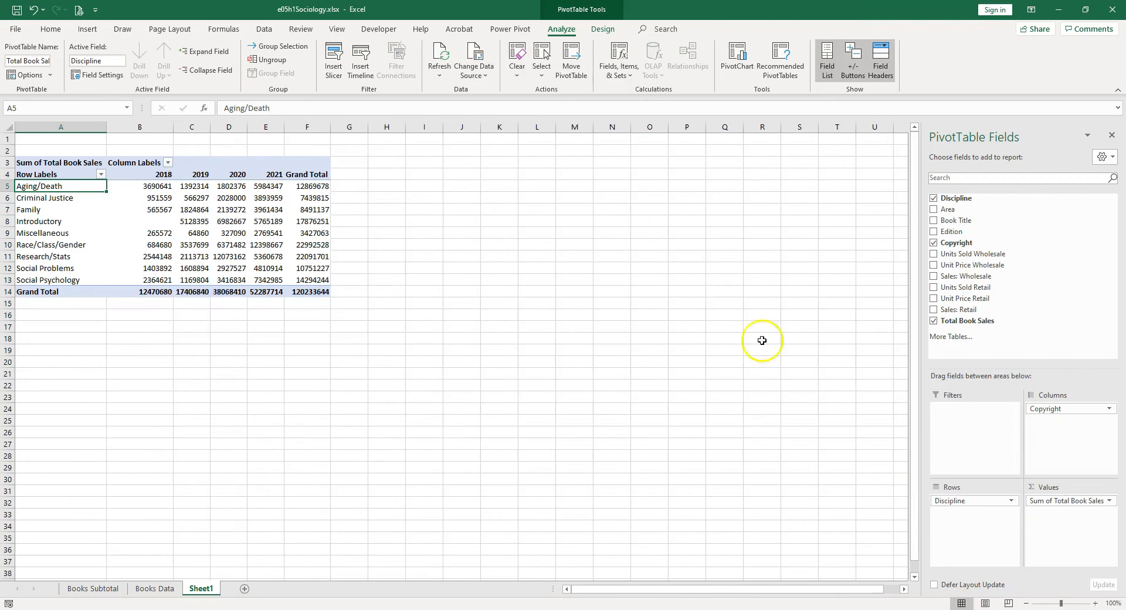
key("ctrl+z")
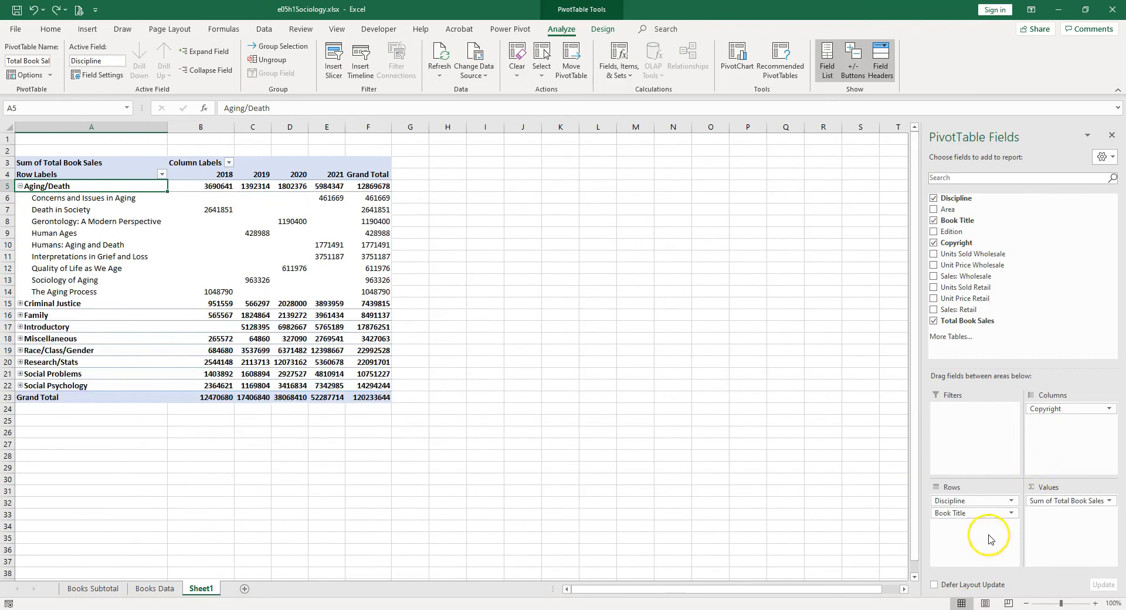
Step: Remove the Book Title field from the PivotTable's rows, and take Total Book Sales out of the values and add it back
left_click(1011, 514)
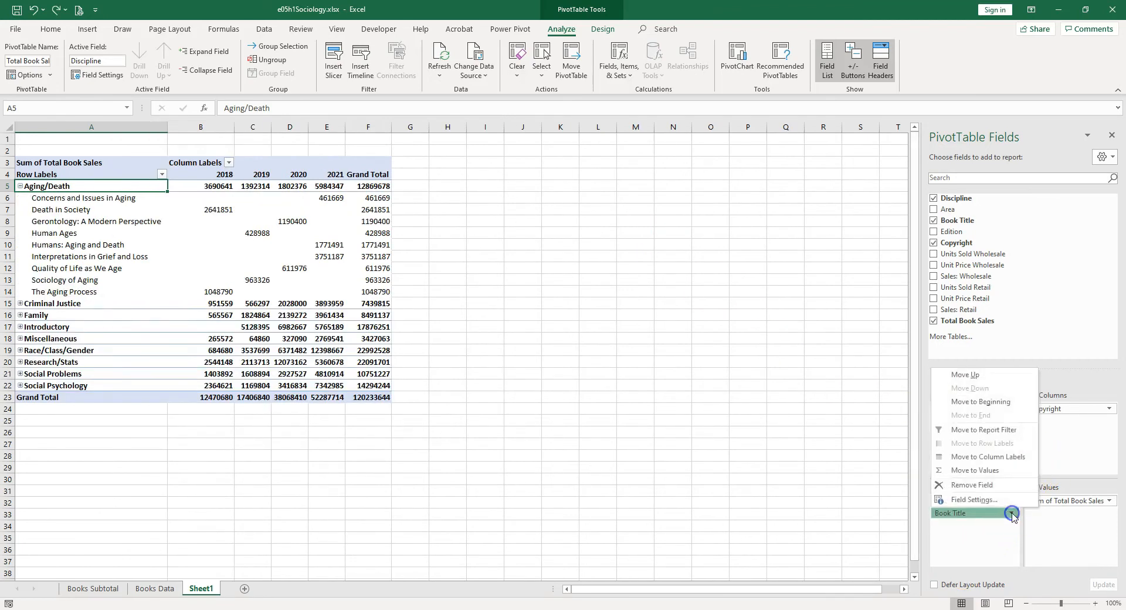
left_click(983, 485)
left_click(935, 322)
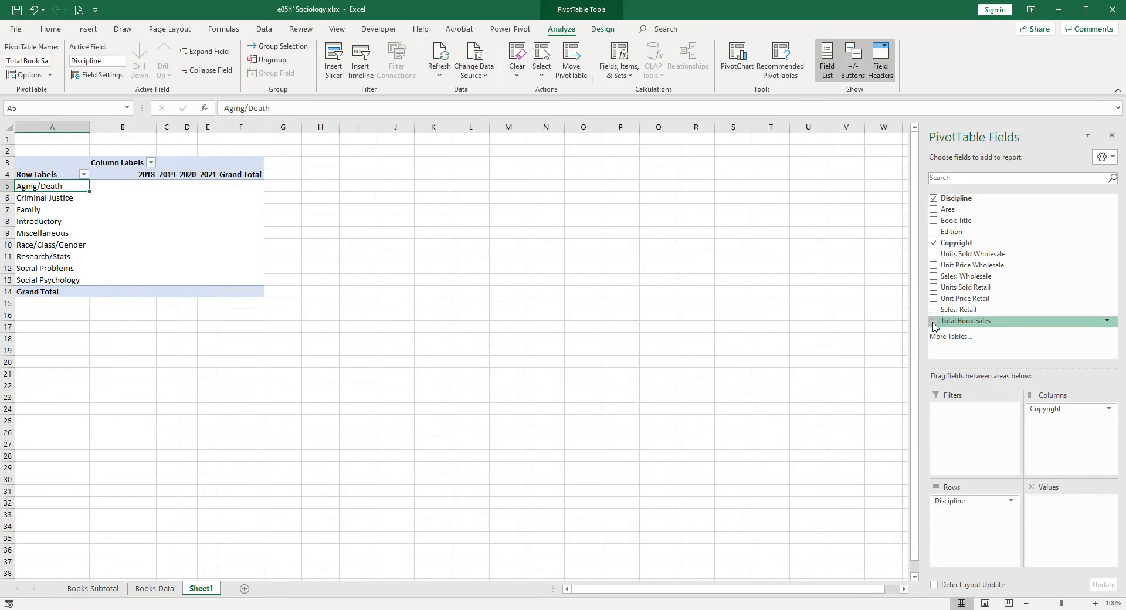
left_click(934, 321)
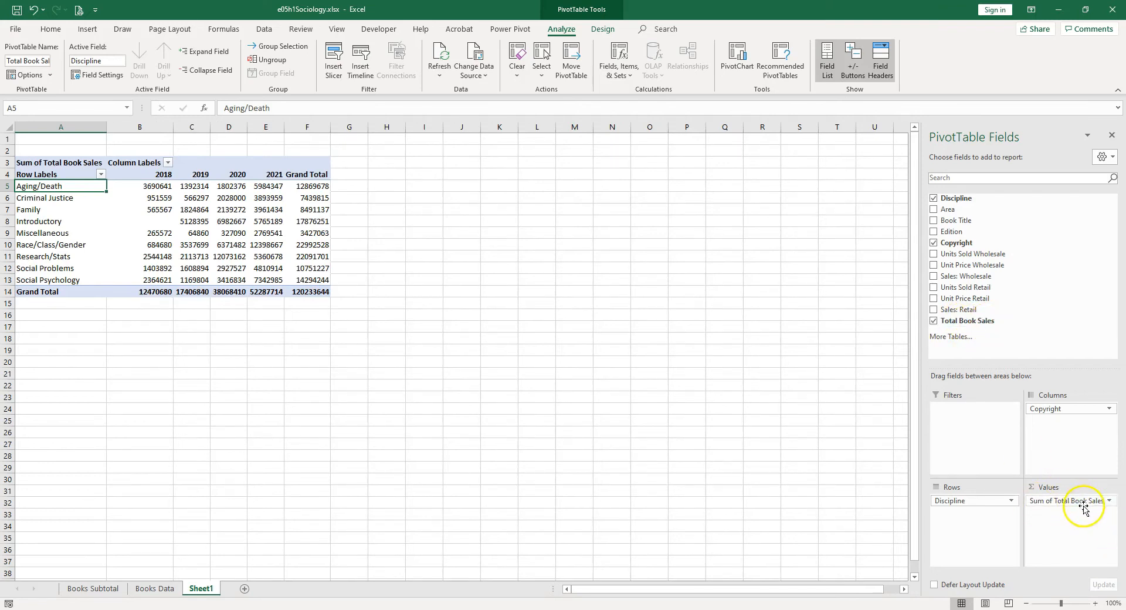
Step: Review the summary calculation types available for the Sum of Total Book Sales value field without changing anything
left_click(1109, 501)
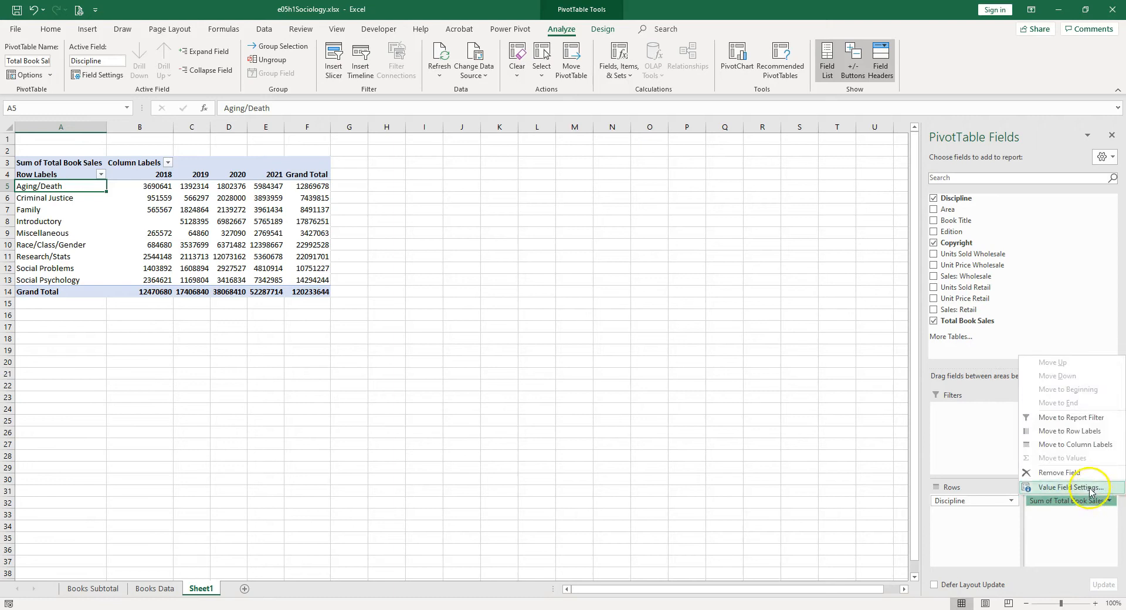
left_click(1090, 487)
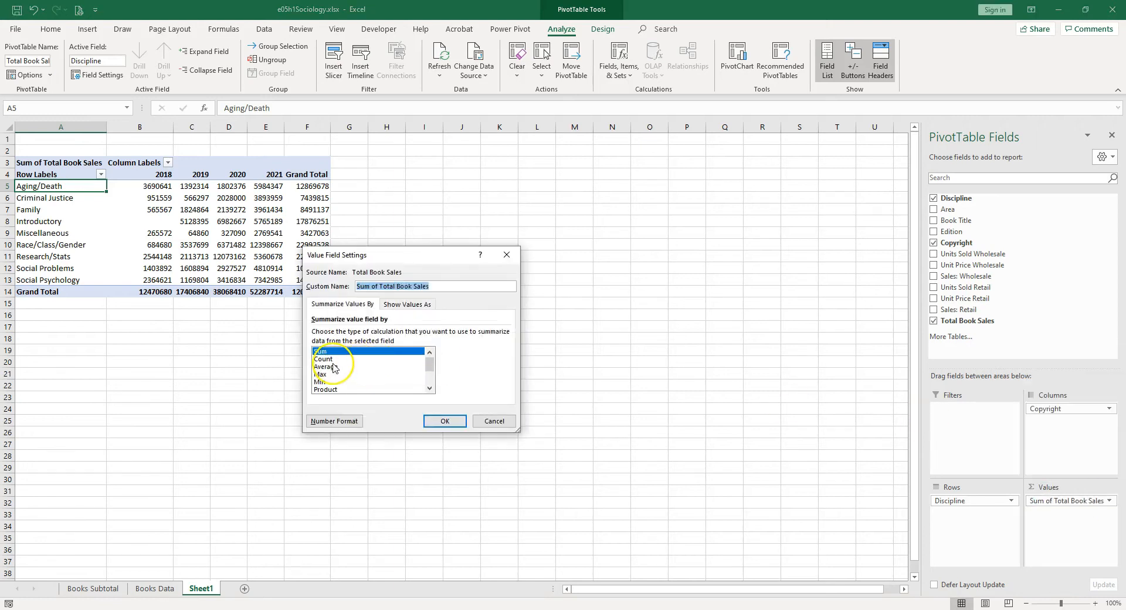
key("Escape")
Step: Format the PivotTable's sales values with the Accounting number format and 0 decimal places
left_click(163, 188)
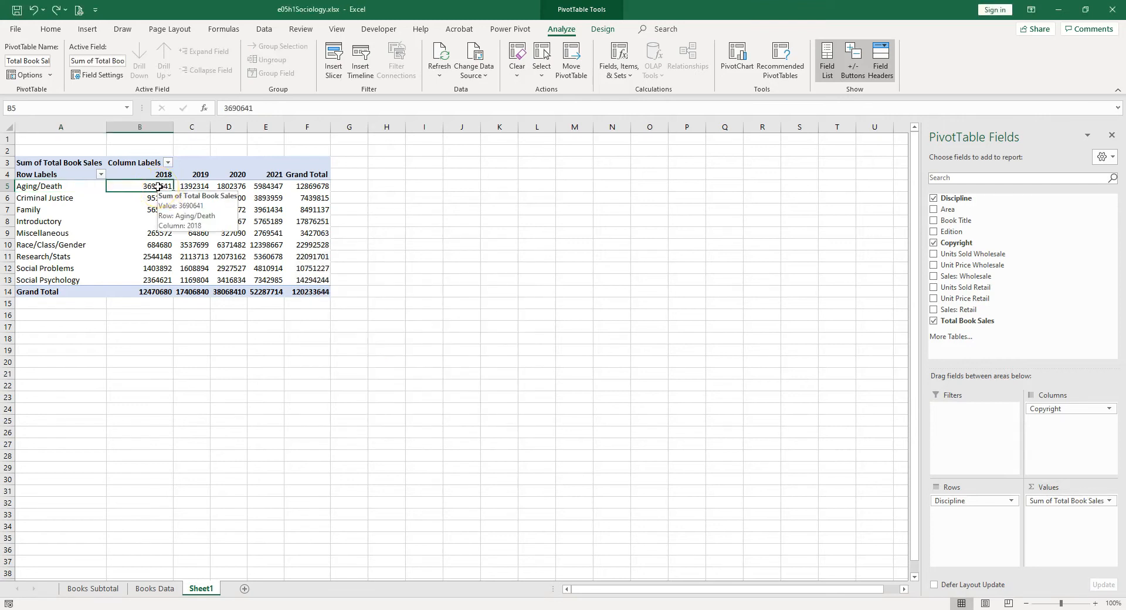
right_click(157, 186)
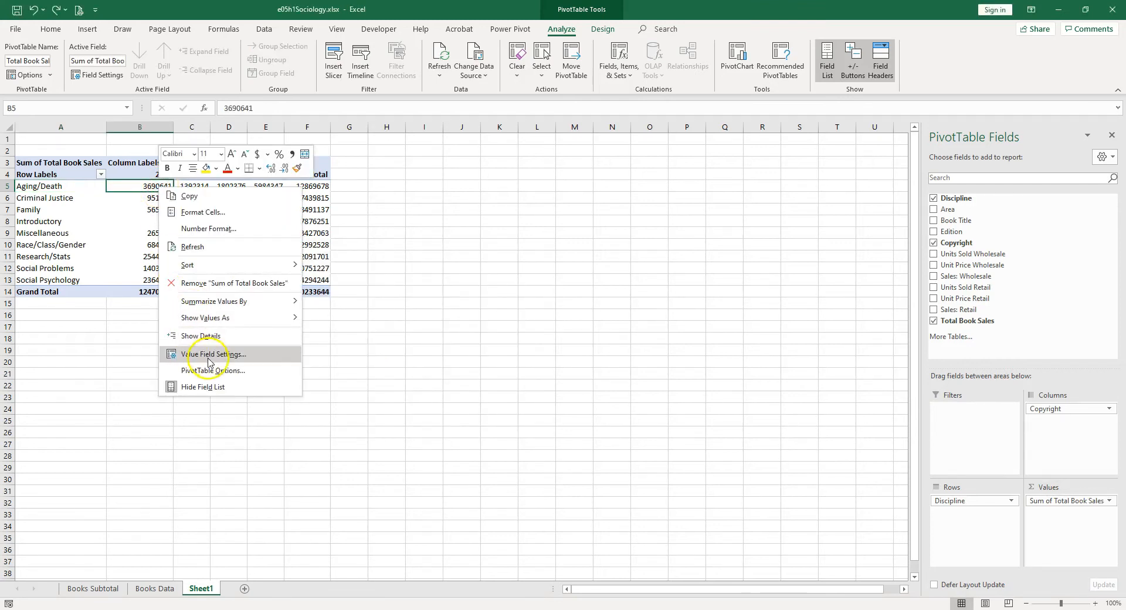
left_click(205, 232)
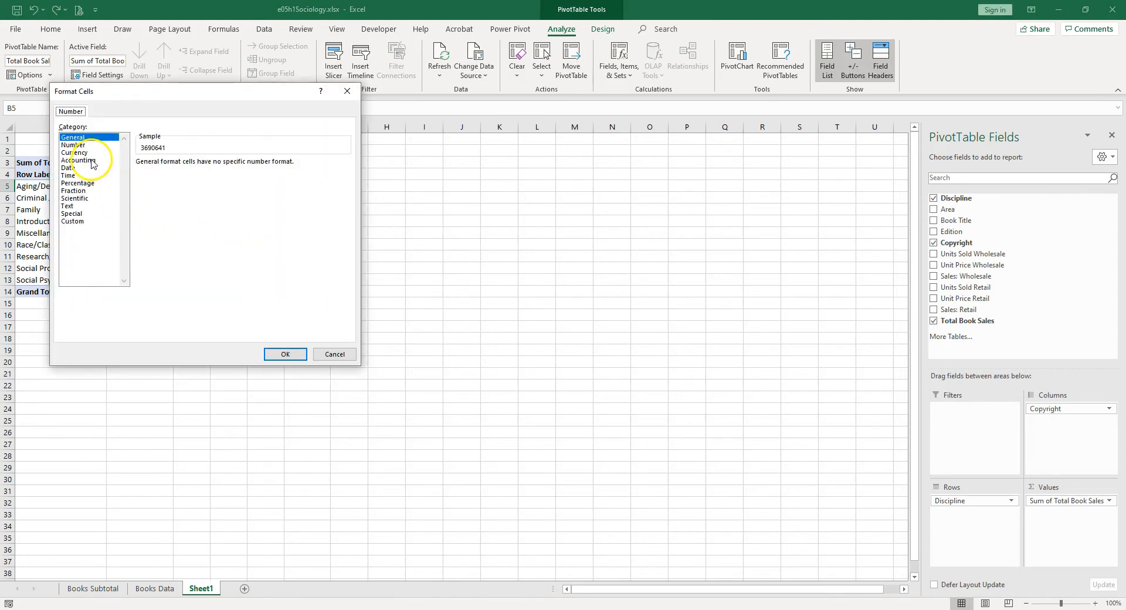
left_click(92, 160)
left_click(199, 163)
type("0")
left_click(285, 354)
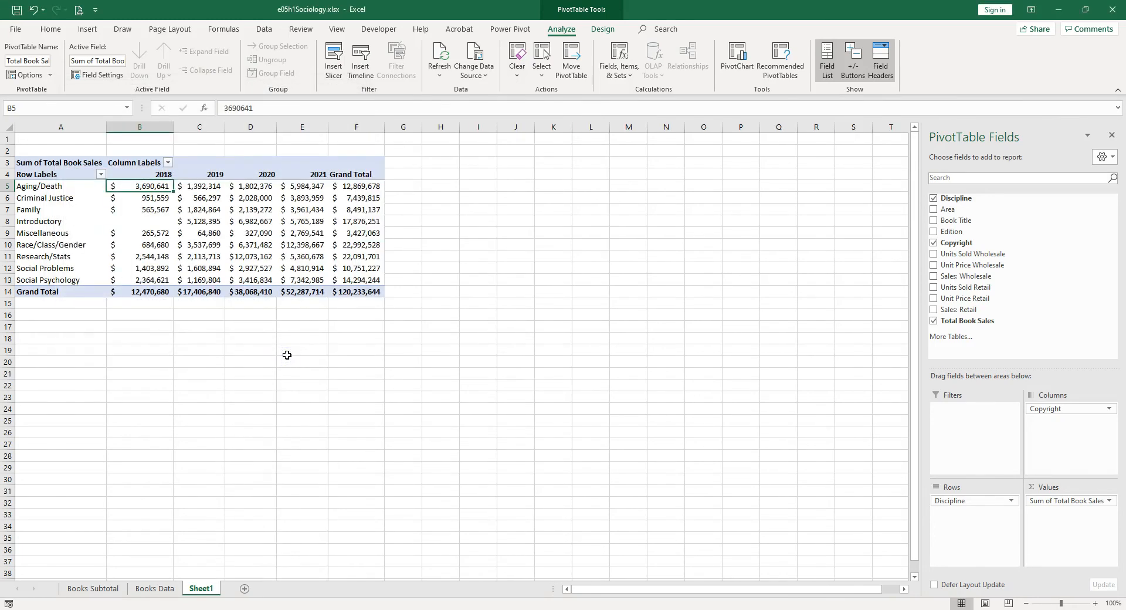
Step: Replace the value heading in cell A3 of the PivotTable with "Sales by Discipline"
double_click(48, 164)
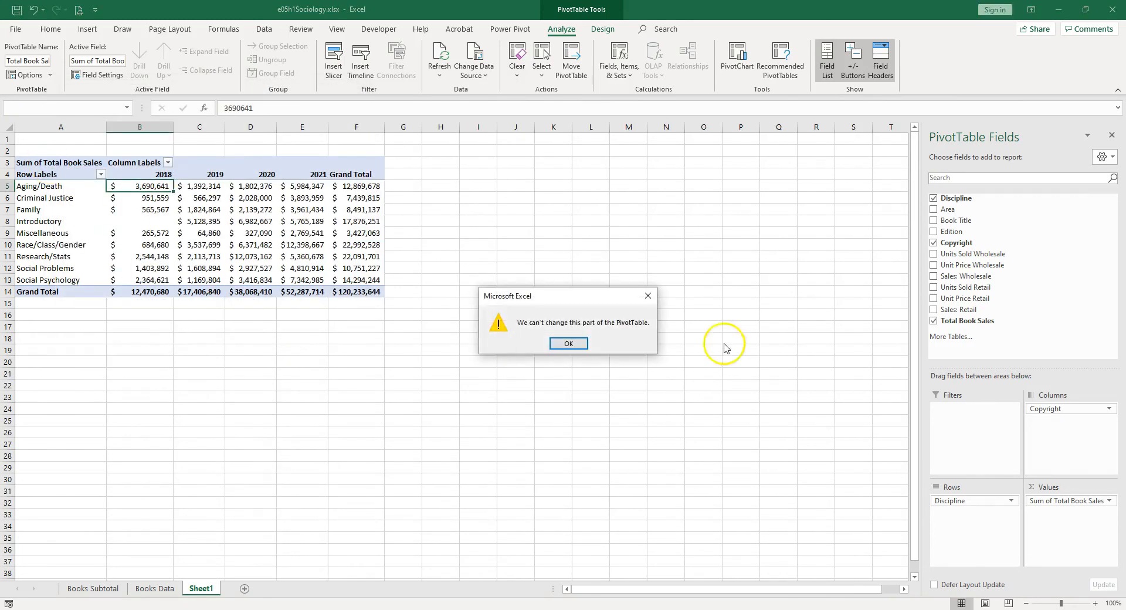
left_click(571, 344)
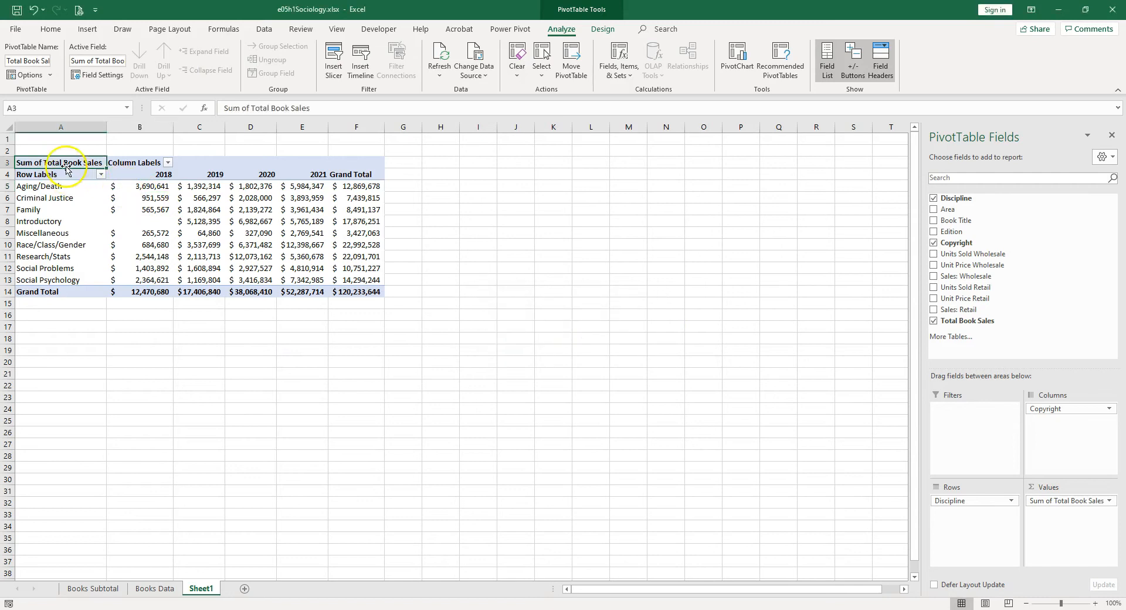
type("Sales by Disci")
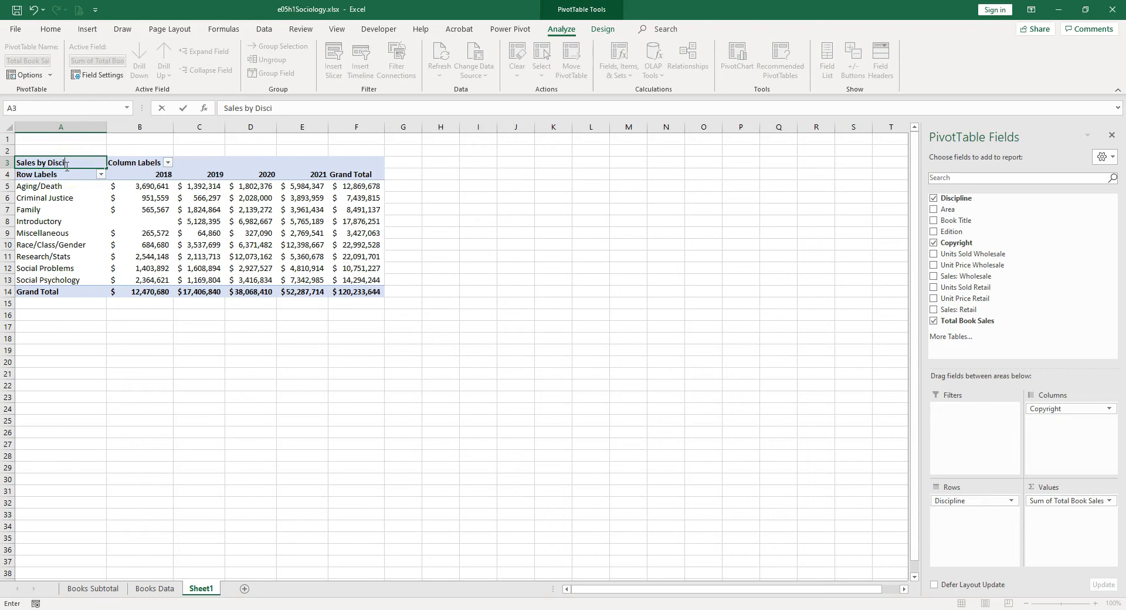
type("pline")
key("Return")
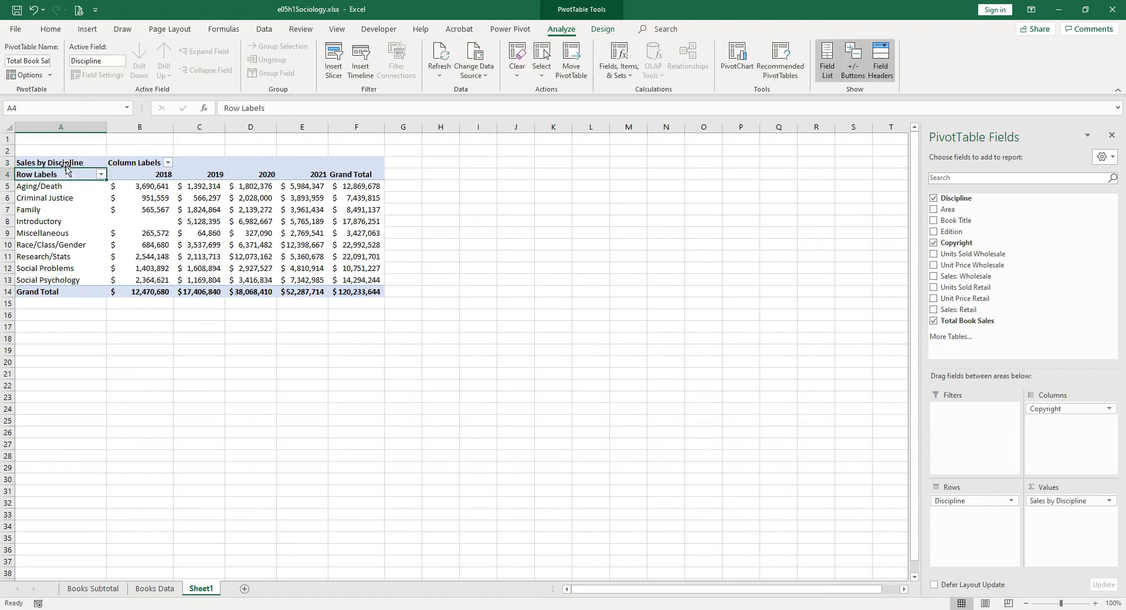
Step: Change the column labels heading in cell B3 to "Copyright Year"
left_click(137, 164)
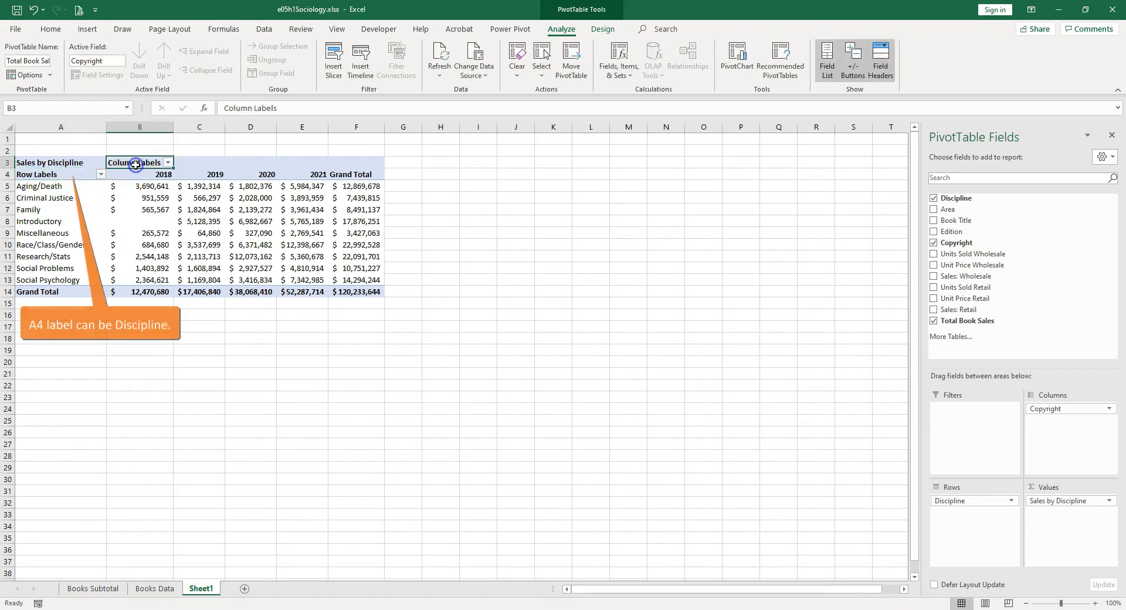
type("Copyright Year")
key("Return")
Step: Rename the Sheet1 worksheet as PivotTable
double_click(202, 588)
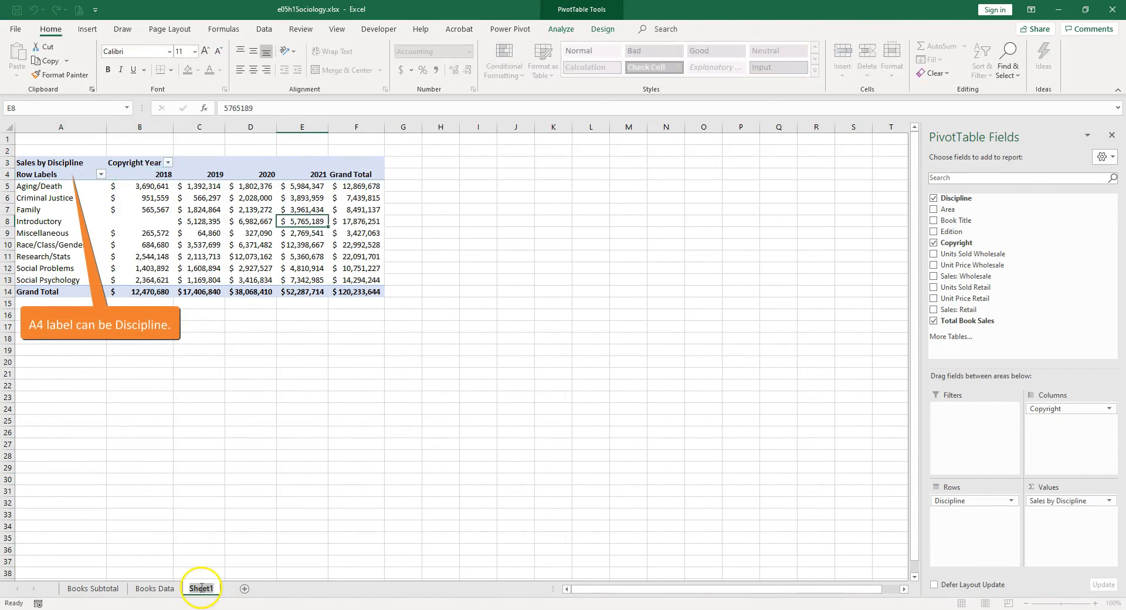
type("PivotTable")
left_click(358, 292)
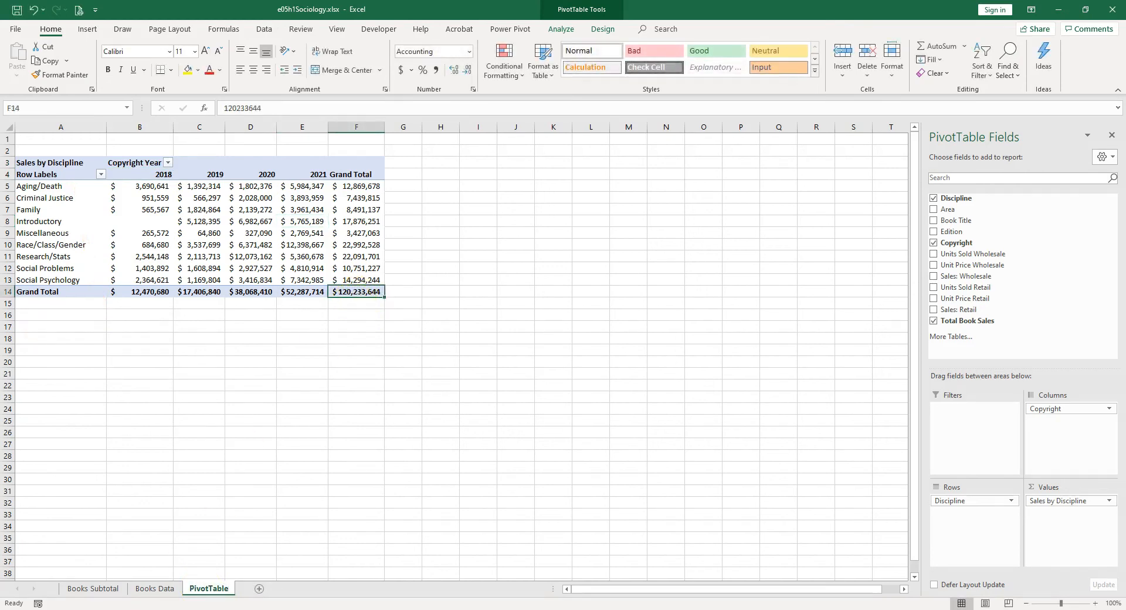
Step: In cell B1 of the Books Data sheet, enter a GETPIVOTDATA formula that references the PivotTable's overall grand total in F14
left_click(155, 589)
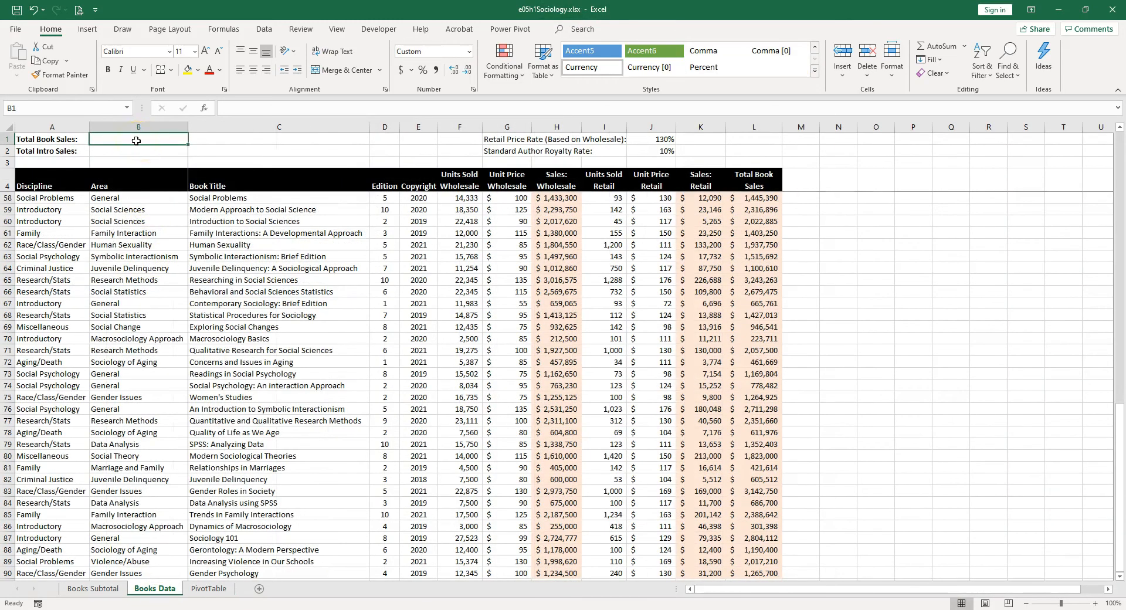
type("=")
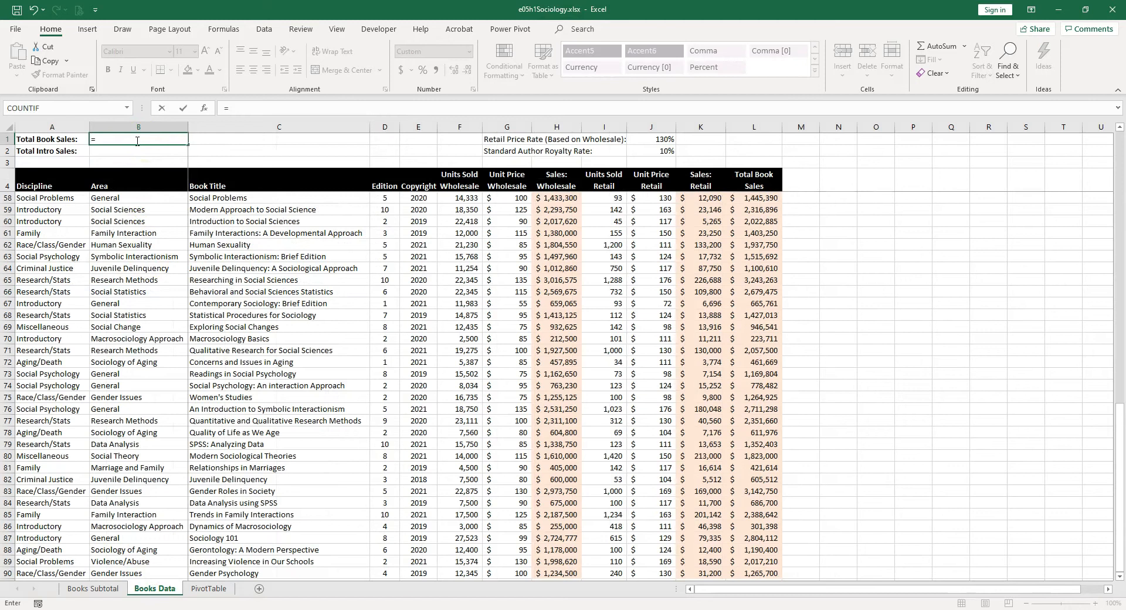
left_click(211, 590)
left_click(362, 292)
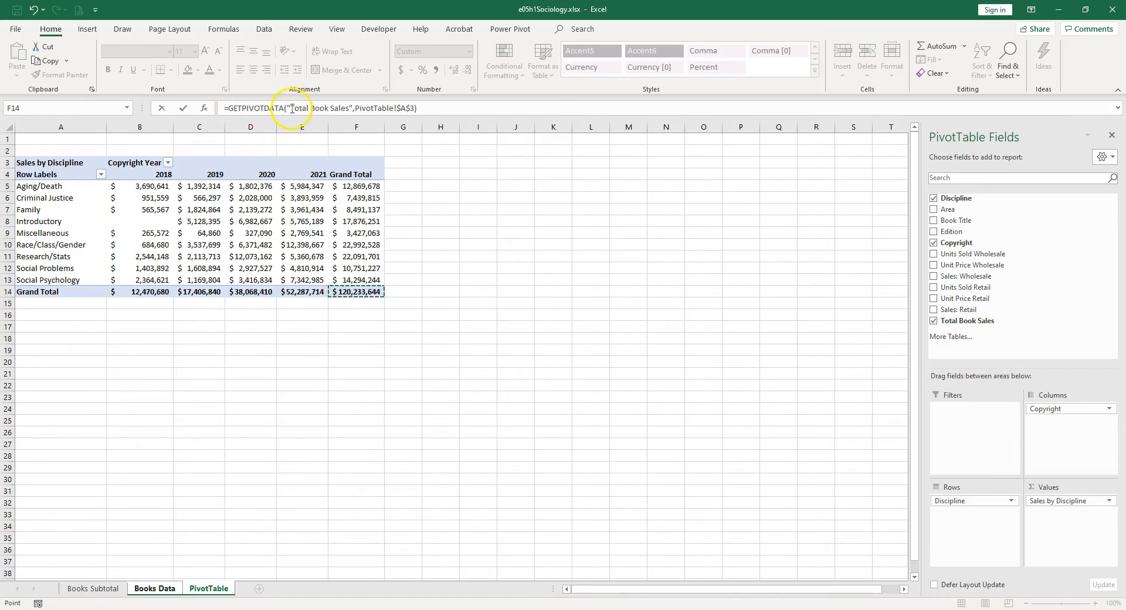
left_click(363, 109)
key("Return")
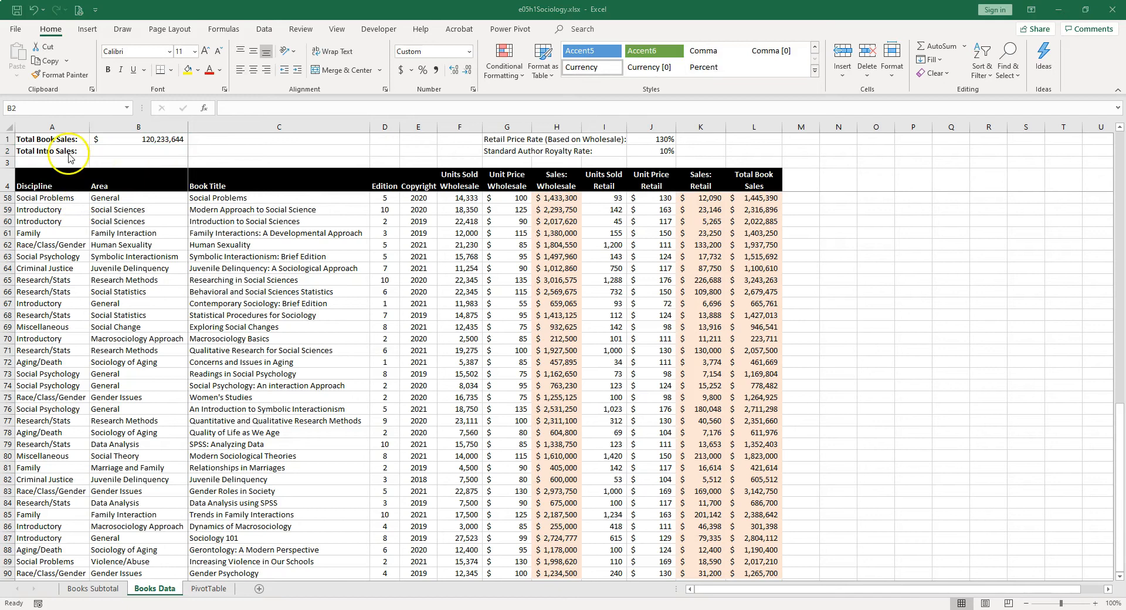
Step: In cell B2 of Books Data, enter a GETPIVOTDATA formula that references the Introductory discipline's grand total in the PivotTable
left_click(134, 149)
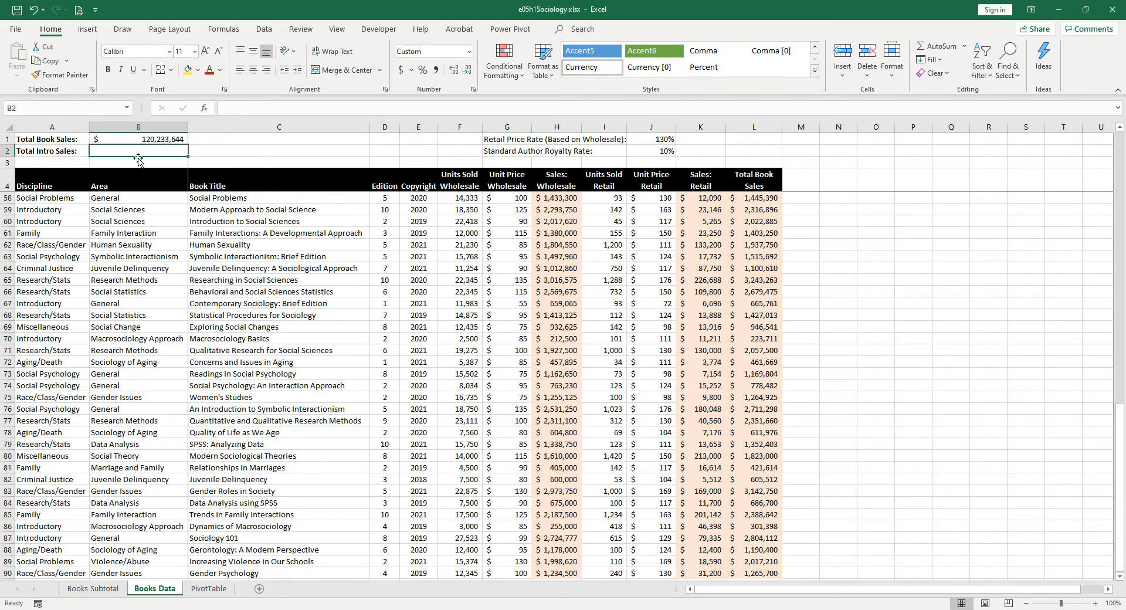
type("=")
left_click(216, 589)
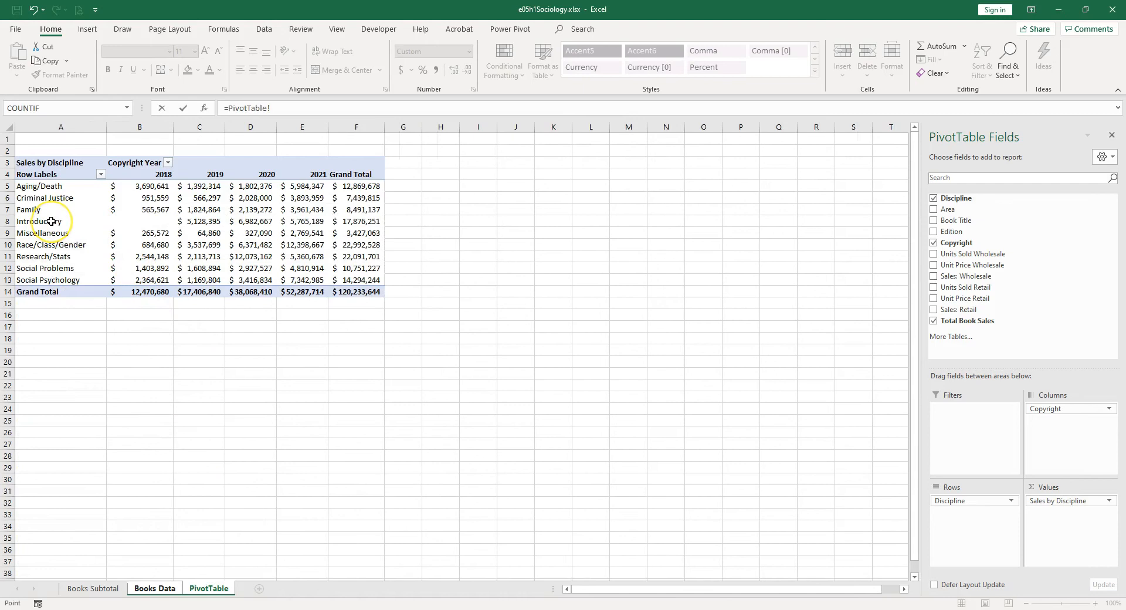
left_click(364, 220)
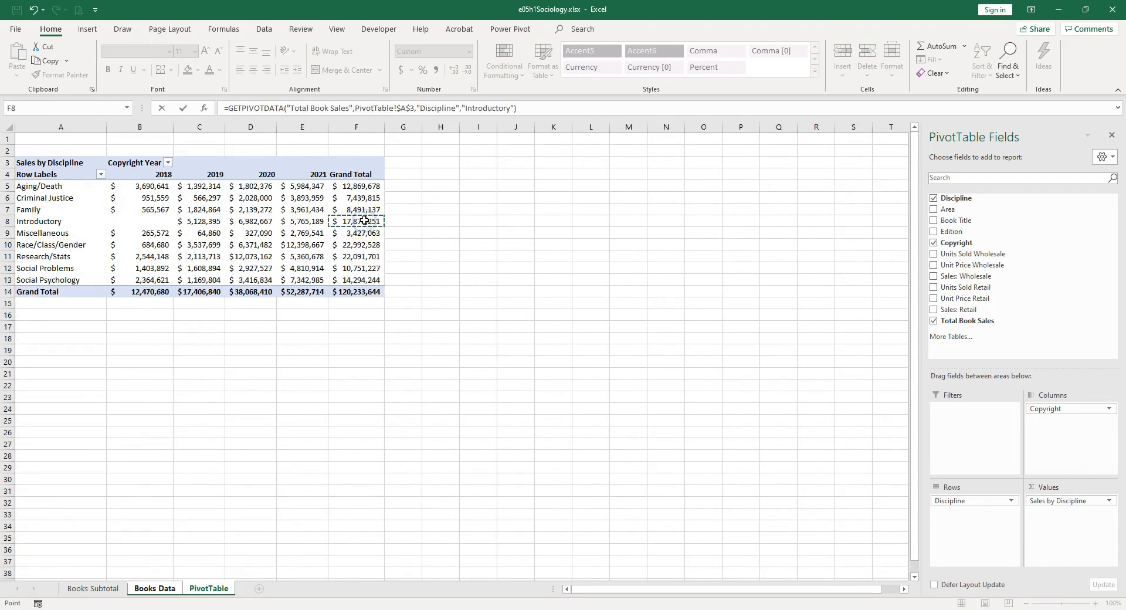
key("Return")
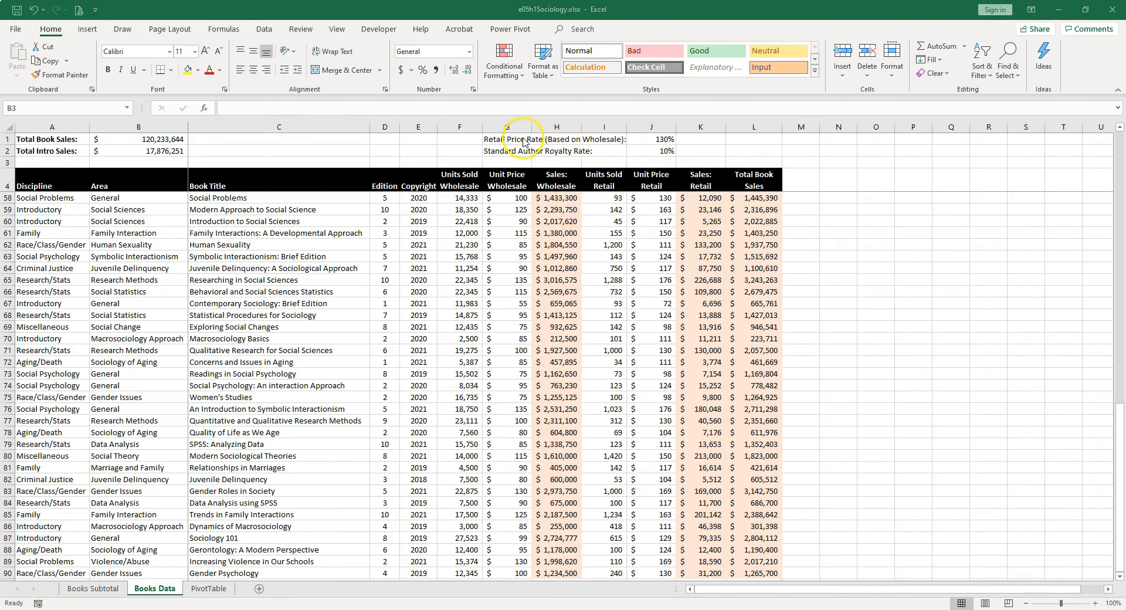
Step: Set the Retail Price Rate in cell J1 to 125% and check the totals in B1:B2
left_click(665, 138)
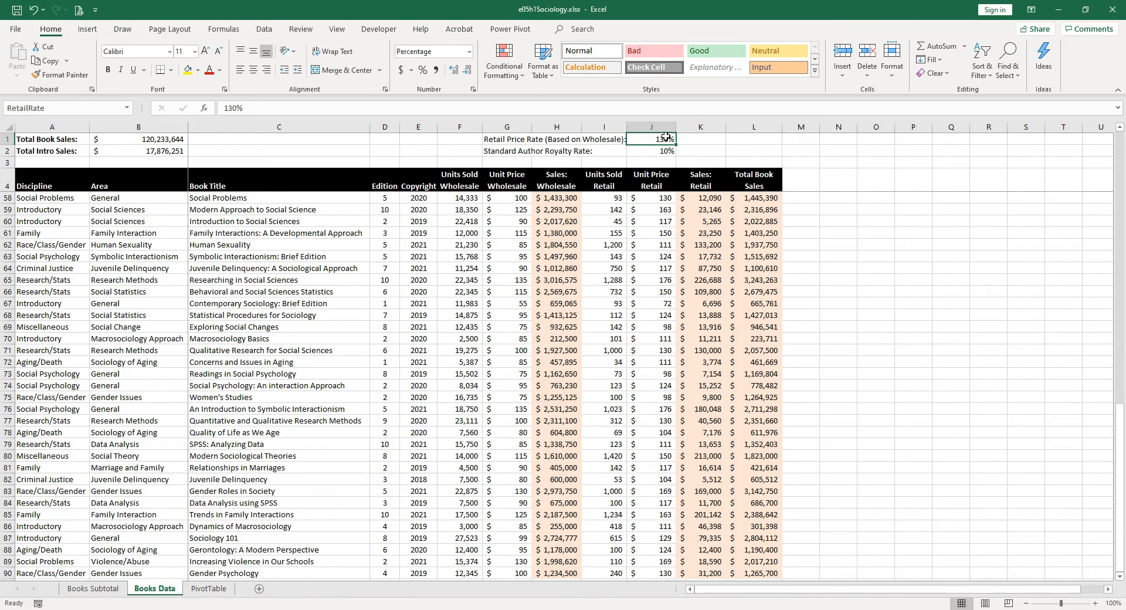
type("1")
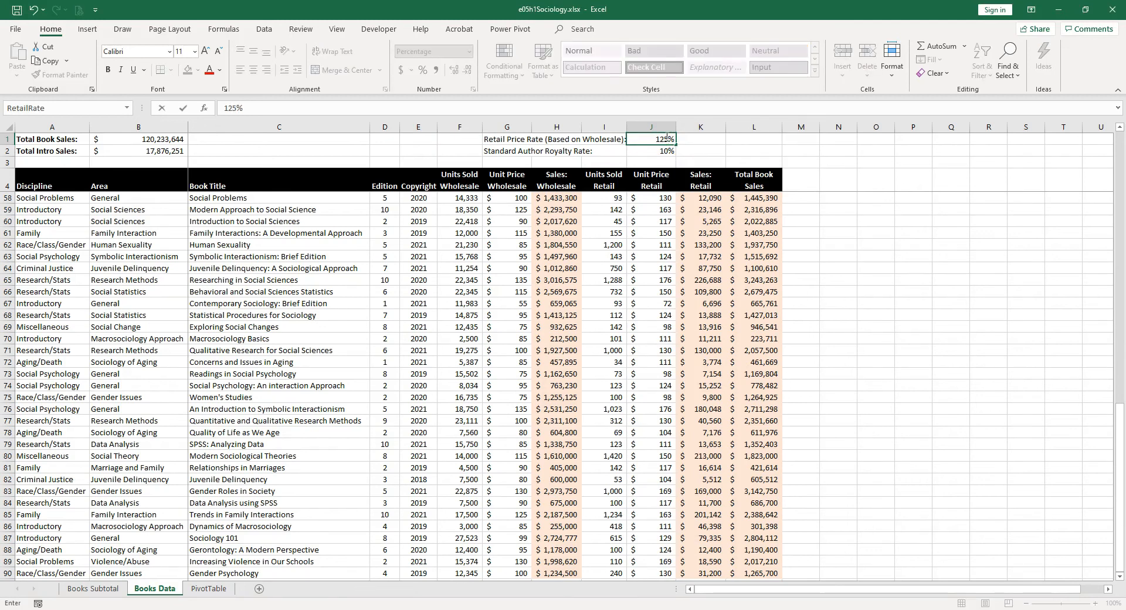
key("Return")
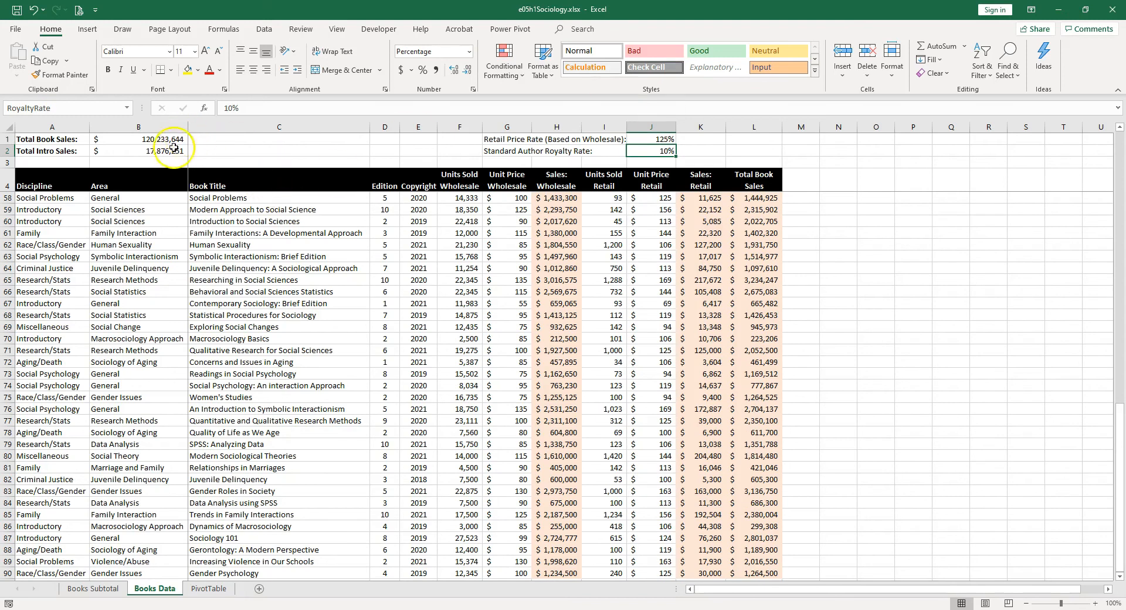
left_click_drag(162, 141, 161, 149)
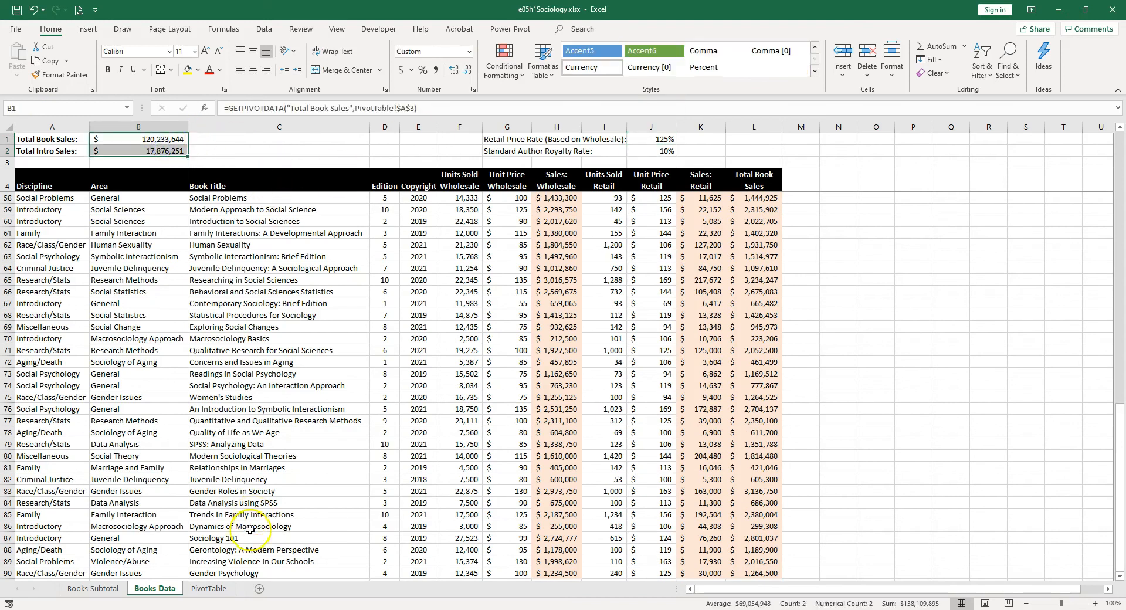
Step: Refresh the PivotTable with the changed source data, undo the refresh to compare the values, and redo it
left_click(211, 589)
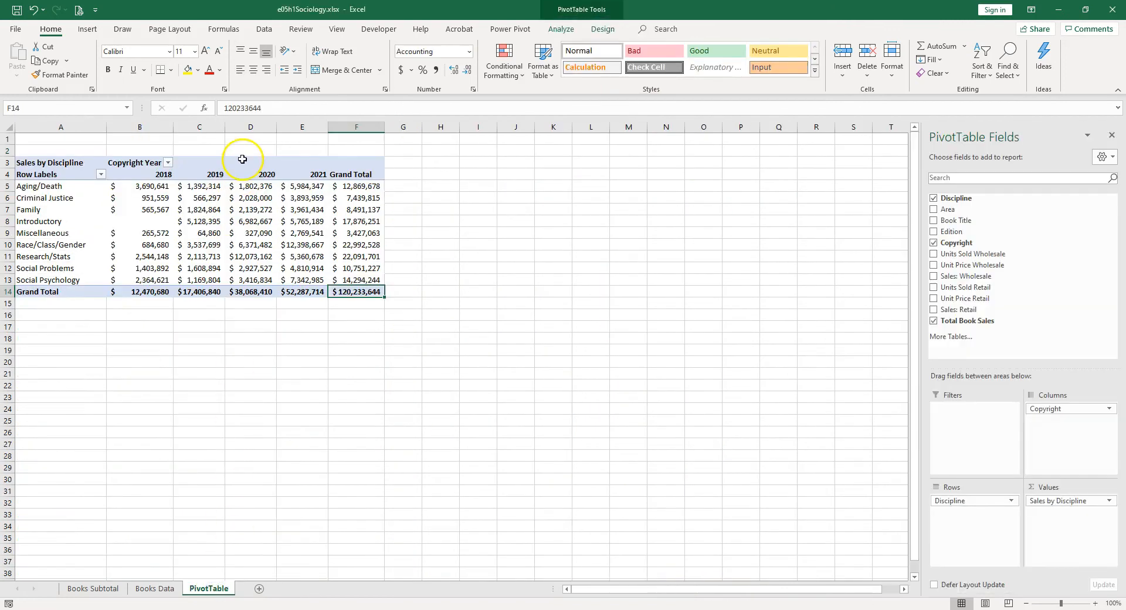
right_click(296, 211)
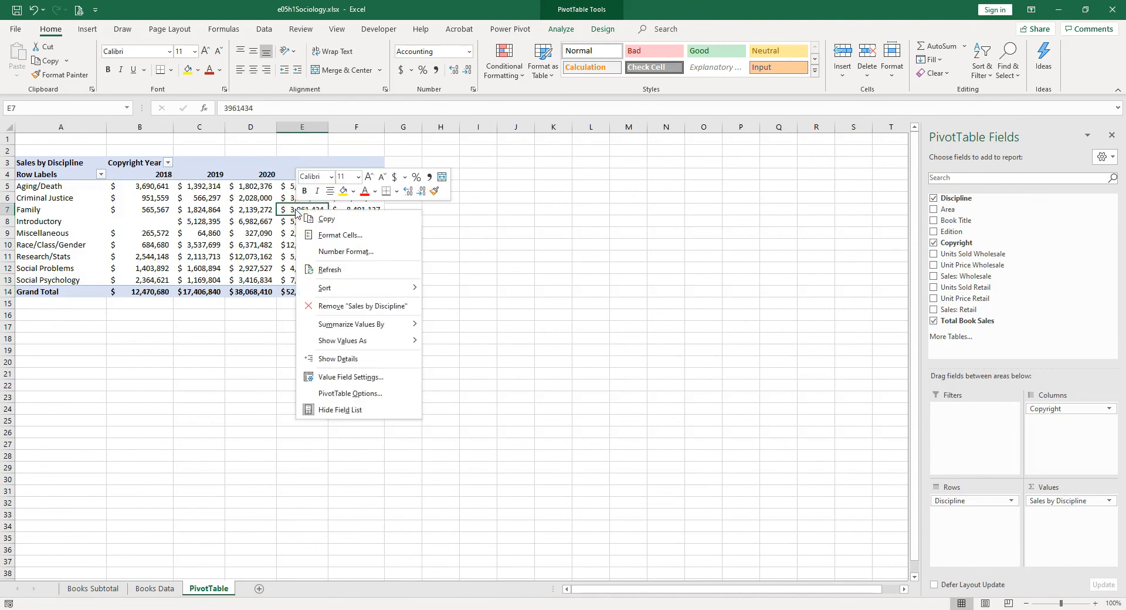
left_click(332, 271)
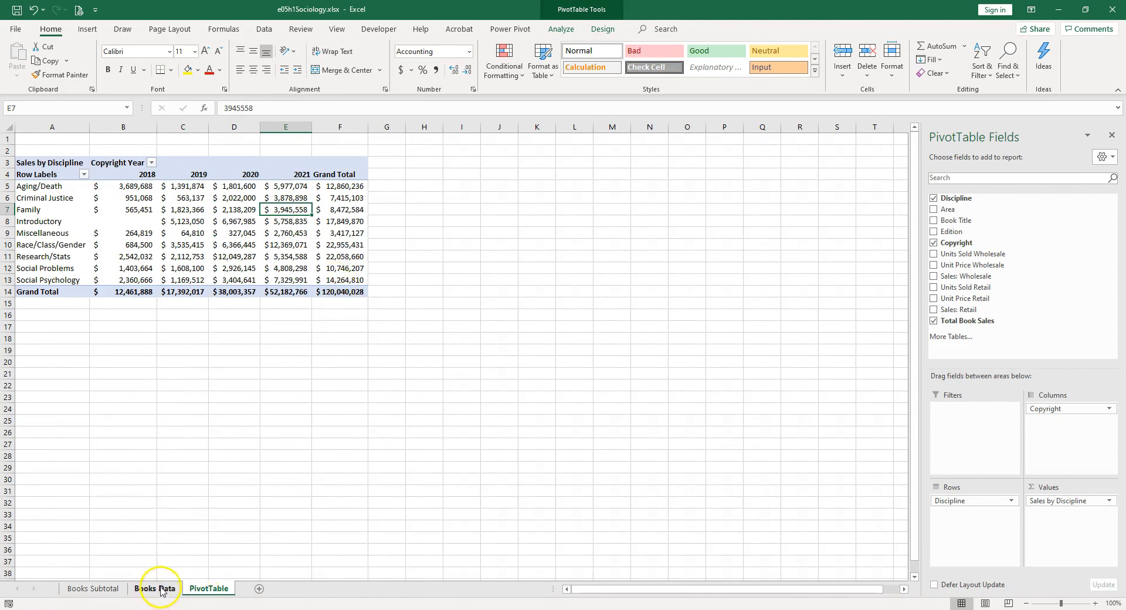
key("ctrl+z")
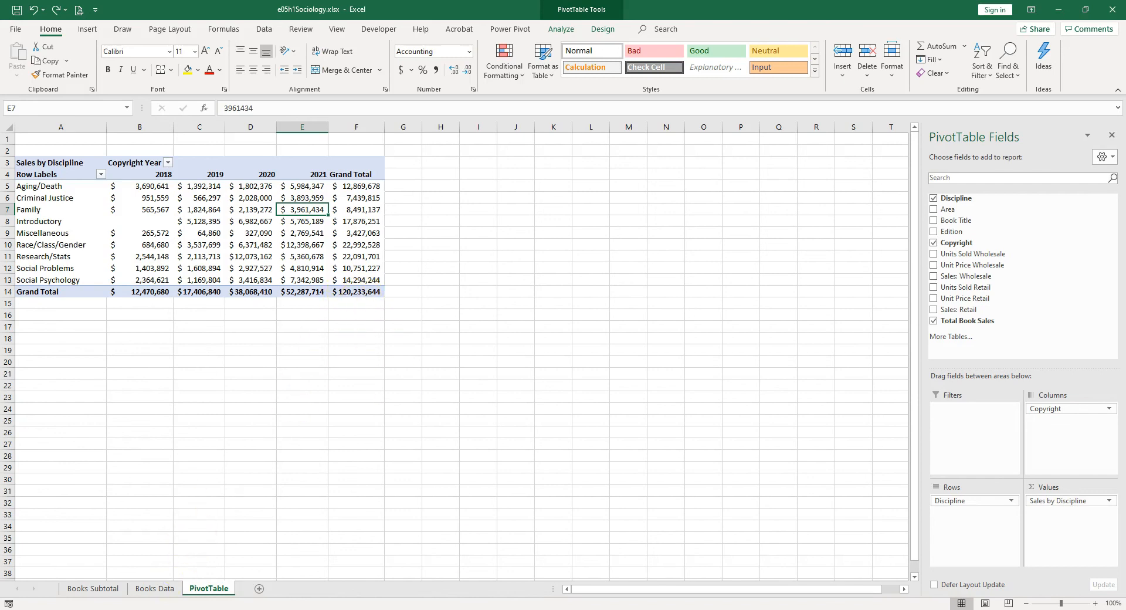
key("ctrl+y")
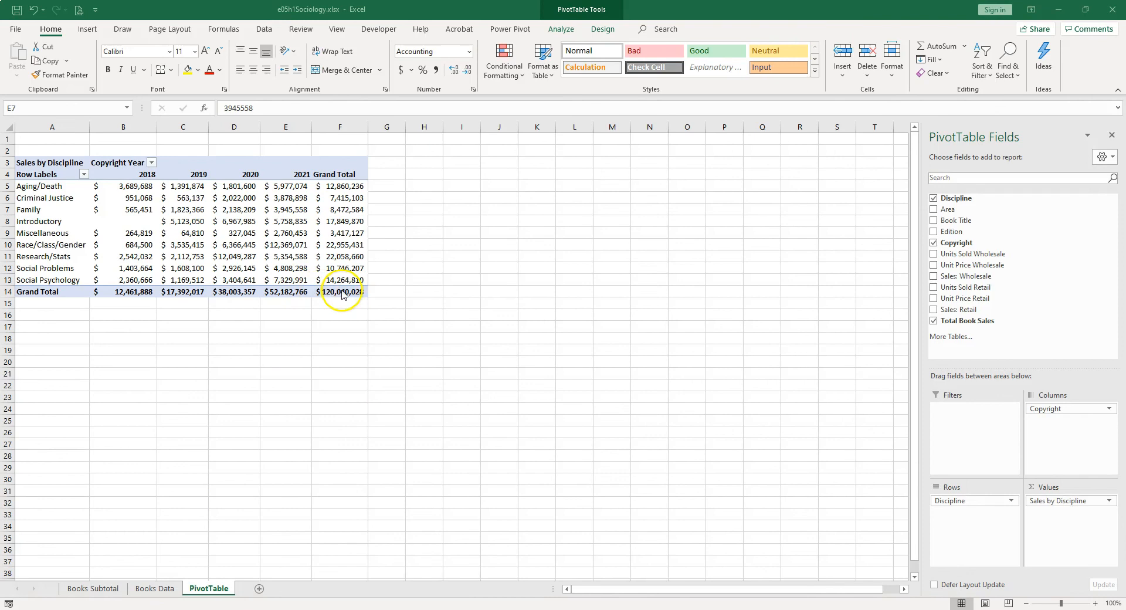